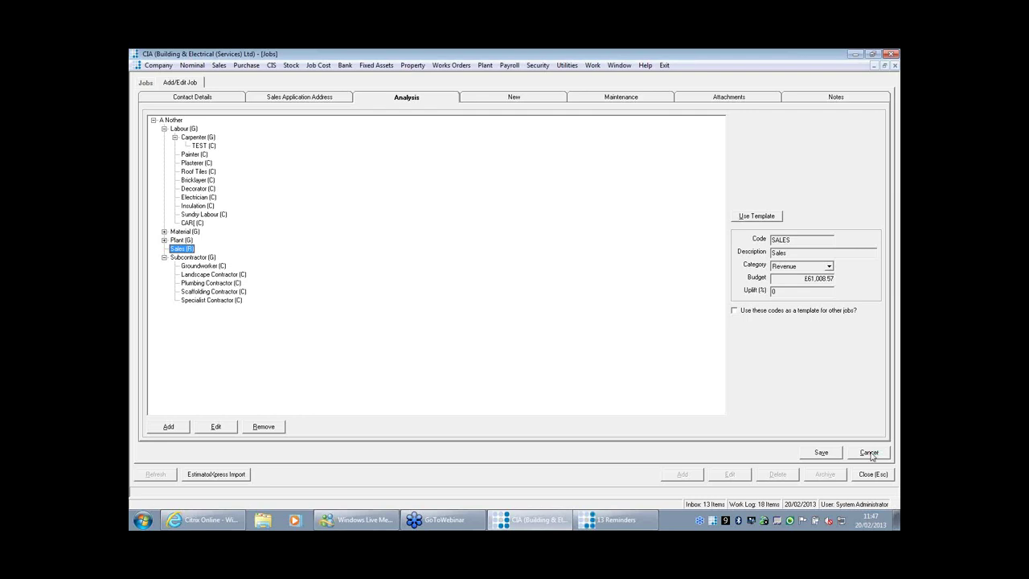
# Step: Cancel the edits to the job's analysis codes, bringing up the save-changes prompt
pyautogui.click(870, 454)
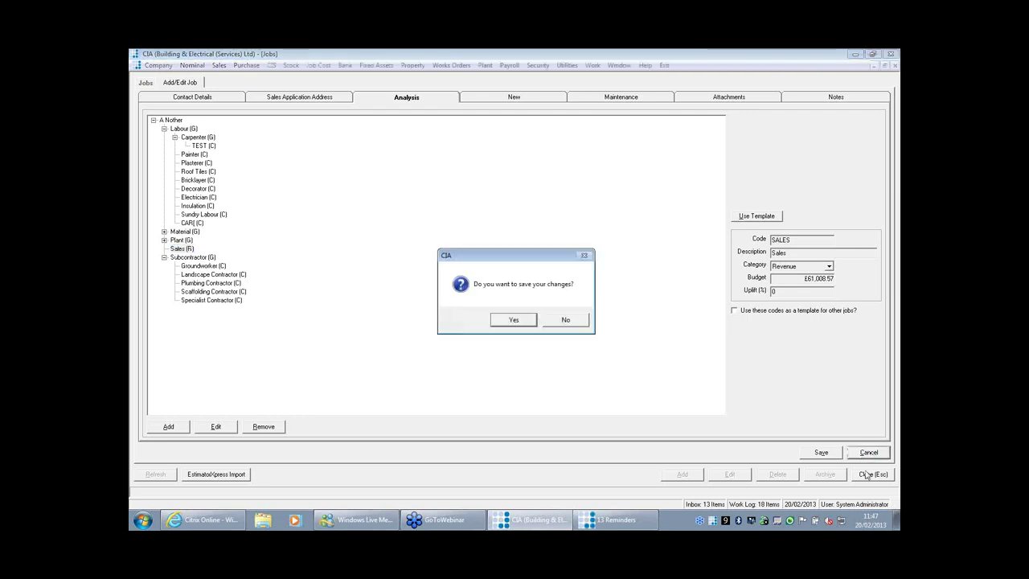
# Step: Close the job and its Jobs window without saving, then open the Purchase menu
pyautogui.click(569, 320)
pyautogui.click(874, 475)
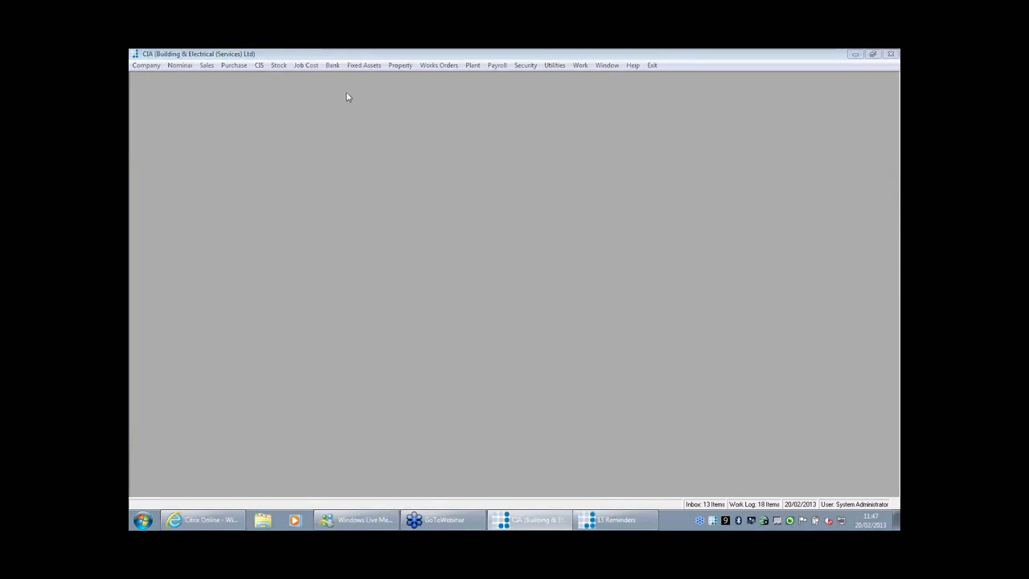
pyautogui.click(243, 66)
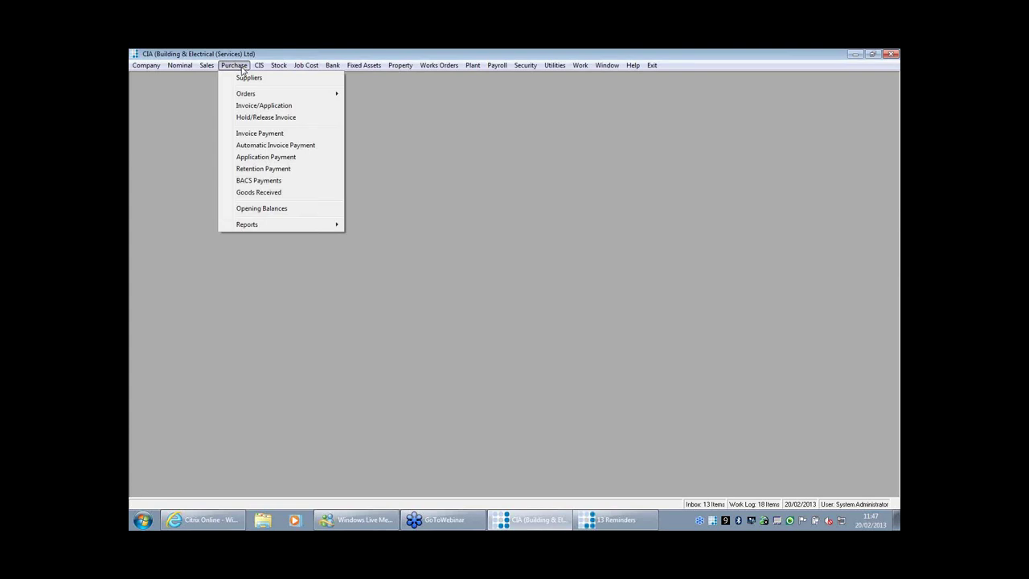
# Step: Start a purchase invoice for supplier BRAD, number 45645664, with net amount 1000
pyautogui.click(251, 109)
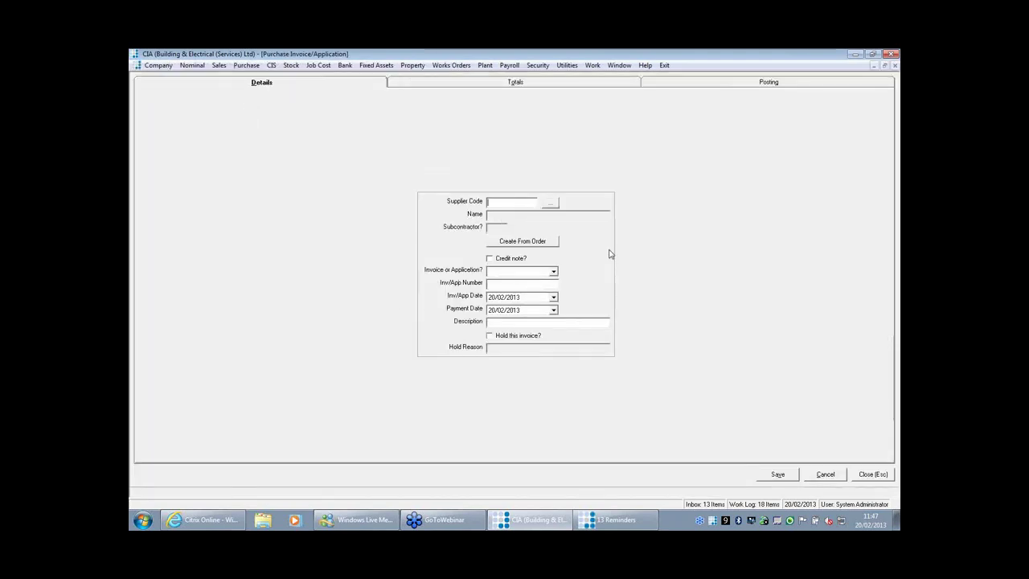
pyautogui.write('brad')
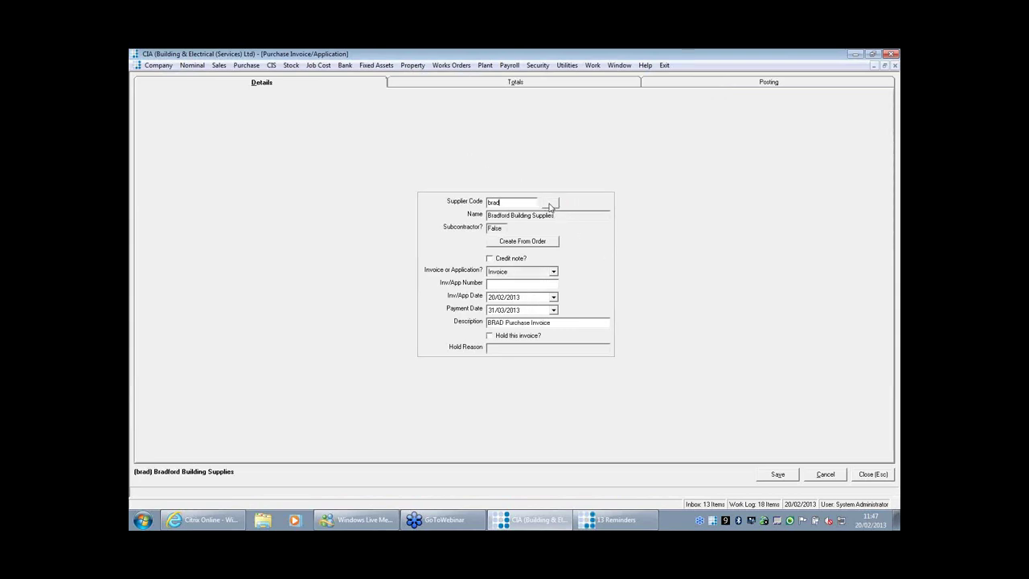
pyautogui.press('Tab')
pyautogui.press('Tab')
pyautogui.press('Tab')
pyautogui.press('Tab')
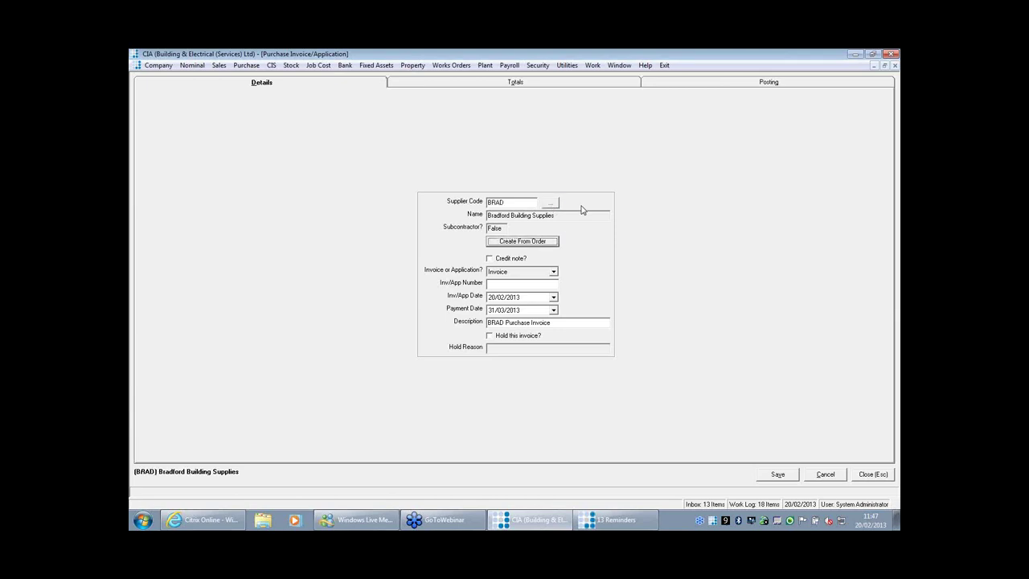
pyautogui.write('45645664')
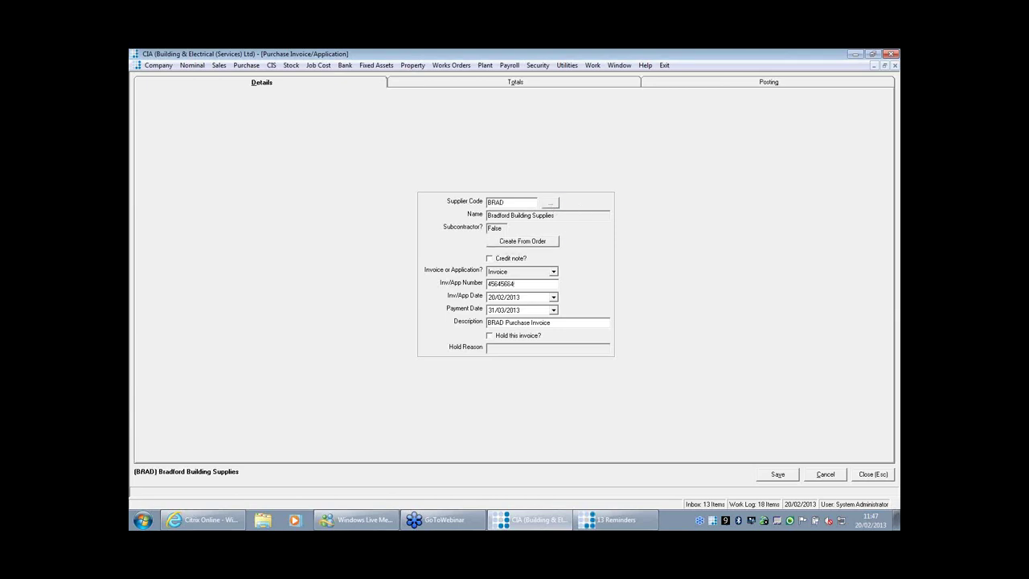
pyautogui.press('Tab')
pyautogui.press('Tab')
pyautogui.press('Tab')
pyautogui.press('Tab')
pyautogui.press('Tab')
pyautogui.write('100')
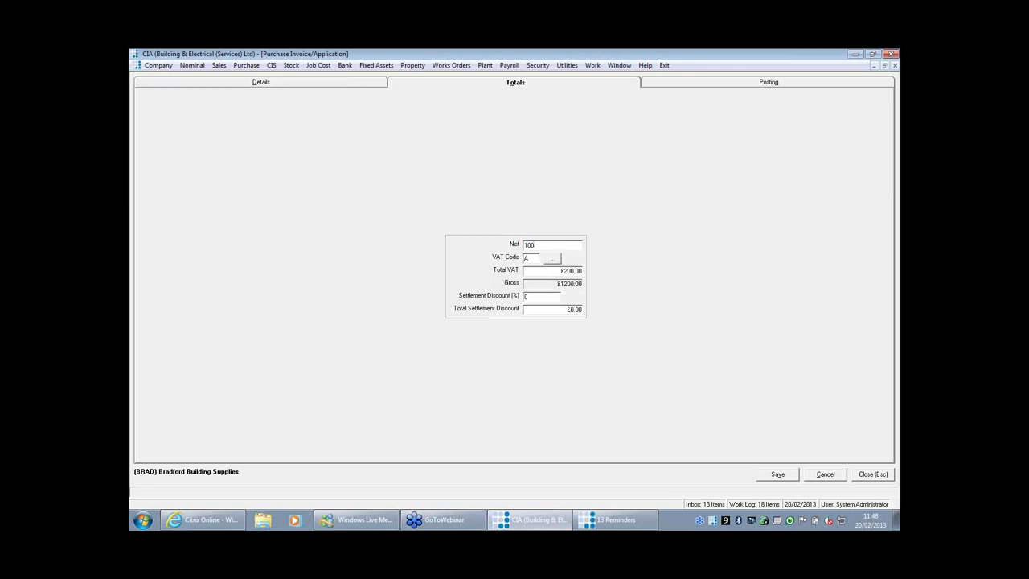
pyautogui.write('0')
pyautogui.press('Tab')
pyautogui.press('Tab')
pyautogui.press('Tab')
pyautogui.press('Tab')
pyautogui.press('Tab')
pyautogui.press('Tab')
# Step: Add a first posting line of 1000 against nominal 114000 Materials - Site
pyautogui.press('Return')
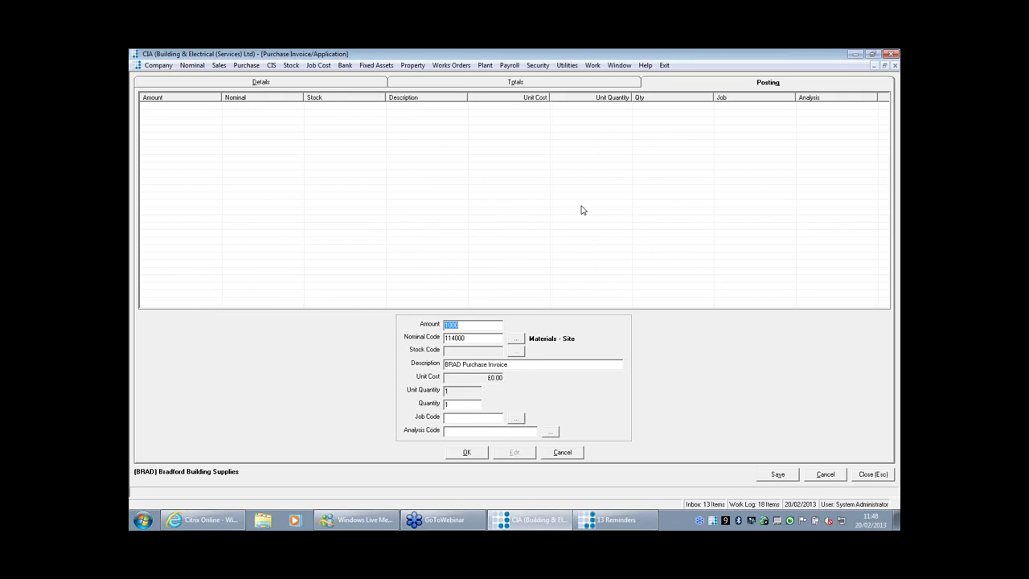
# Step: Add a £250 bricks posting line for job 003 with analysis code MATS
pyautogui.write('250')
pyautogui.press('Tab')
pyautogui.press('Tab')
pyautogui.press('Tab')
pyautogui.write('hricks')
pyautogui.press('Tab')
pyautogui.press('Tab')
pyautogui.write('003')
pyautogui.press('Tab')
pyautogui.press('Tab')
pyautogui.write('mats')
pyautogui.press('Tab')
pyautogui.press('Tab')
pyautogui.press('Return')
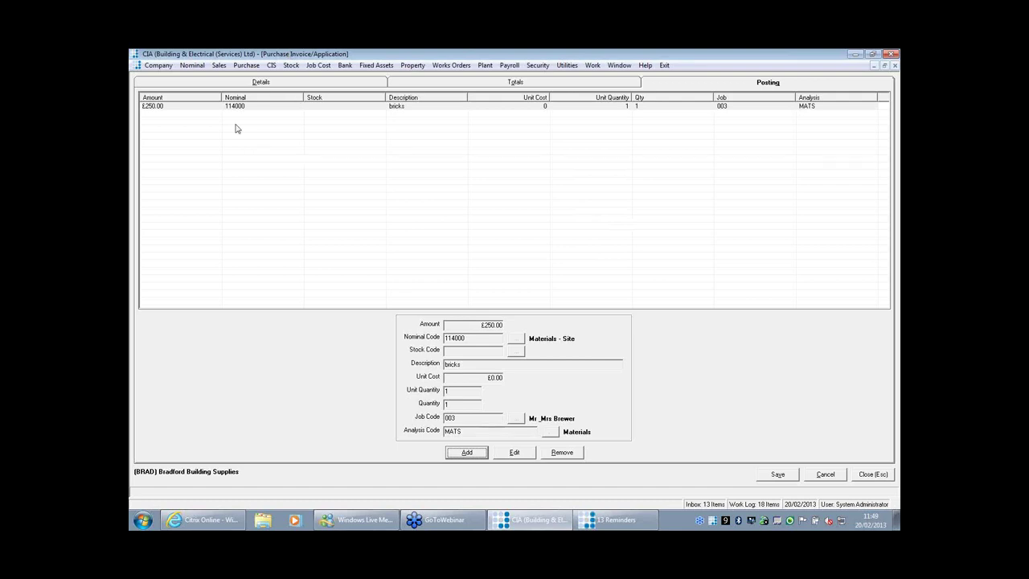
# Step: Add a second £250 bricks line for job 002 and attempt to save the invoice
pyautogui.click(472, 452)
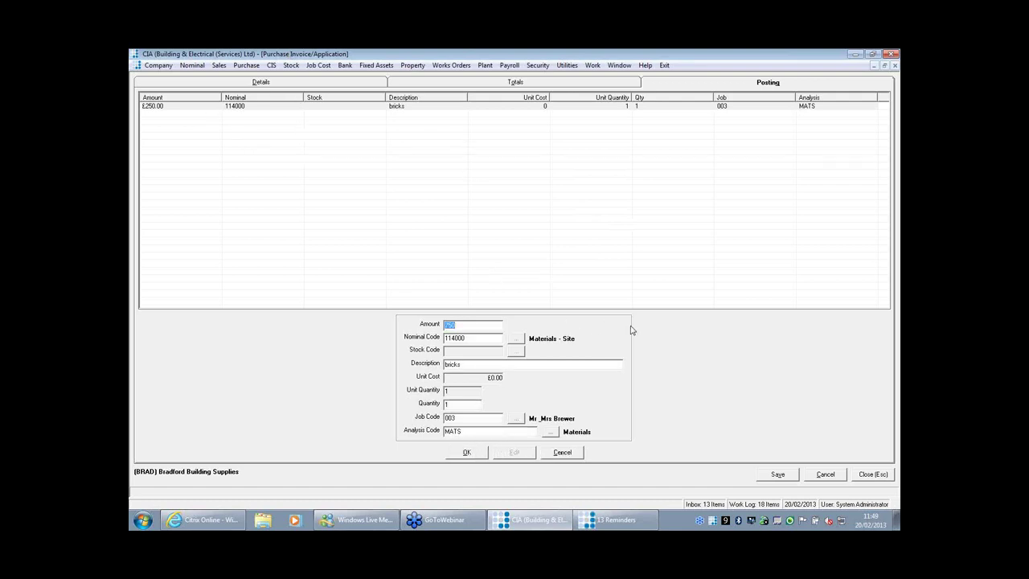
pyautogui.write('250')
pyautogui.press('Tab')
pyautogui.press('Tab')
pyautogui.press('Tab')
pyautogui.press('Tab')
pyautogui.press('Tab')
pyautogui.write('C02')
pyautogui.press('Tab')
pyautogui.press('Tab')
pyautogui.press('Tab')
pyautogui.press('Return')
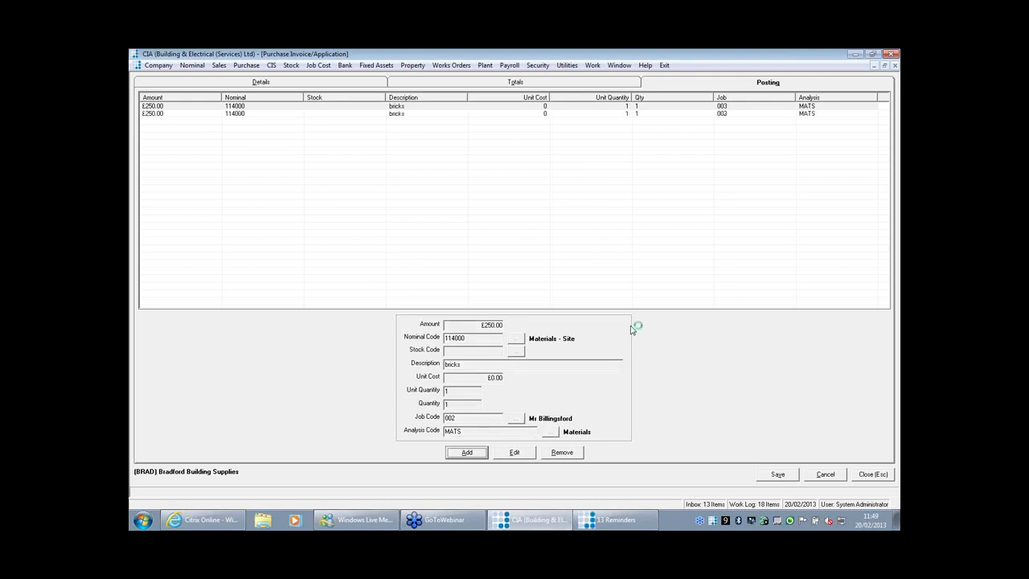
pyautogui.click(779, 473)
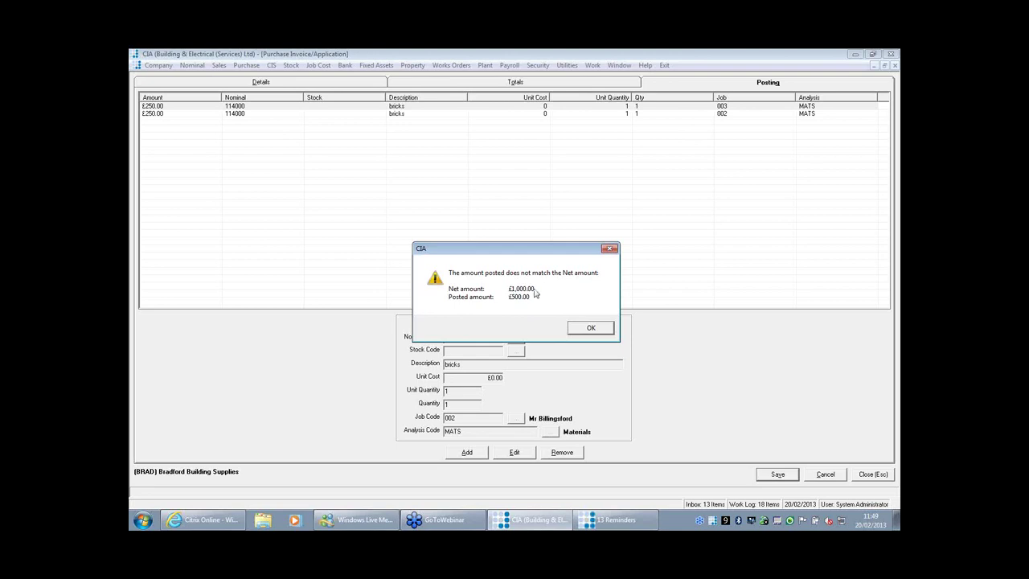
# Step: Dismiss the mismatch warning, add a £500 tiles line, and post the BRAD invoice
pyautogui.click(591, 329)
pyautogui.click(467, 451)
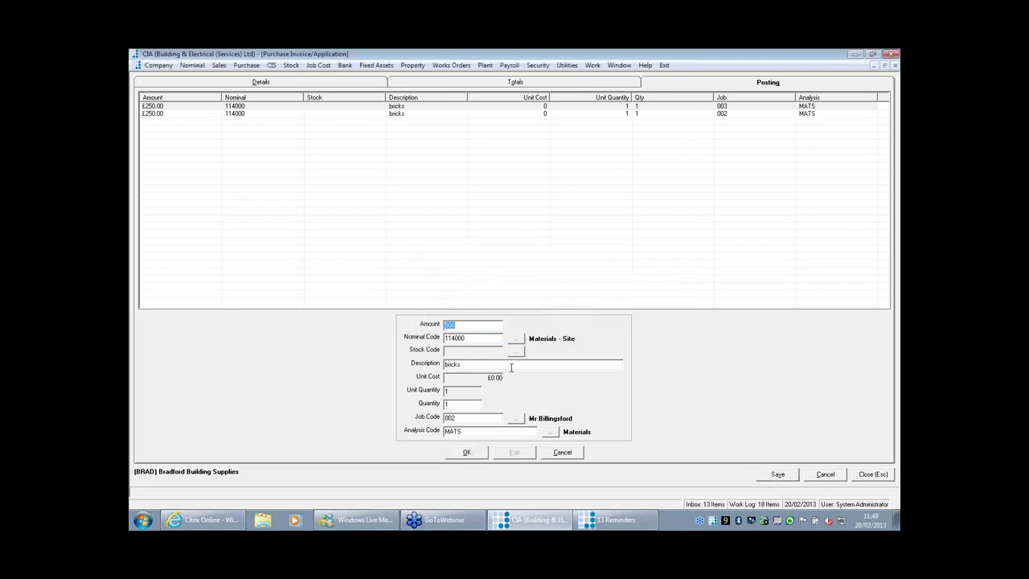
pyautogui.press('Tab')
pyautogui.press('Tab')
pyautogui.press('Tab')
pyautogui.write('tiles')
pyautogui.click(464, 453)
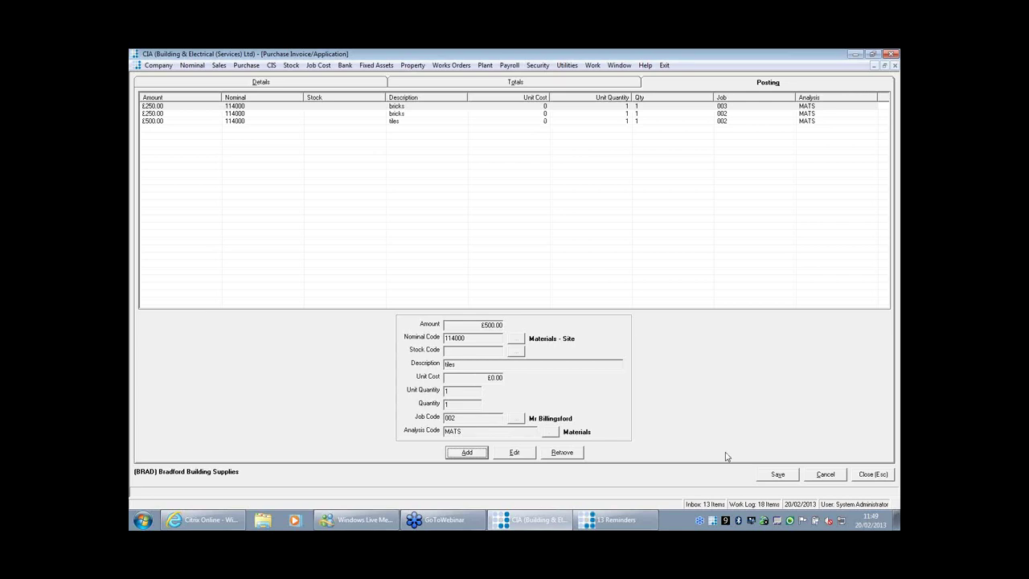
pyautogui.click(783, 475)
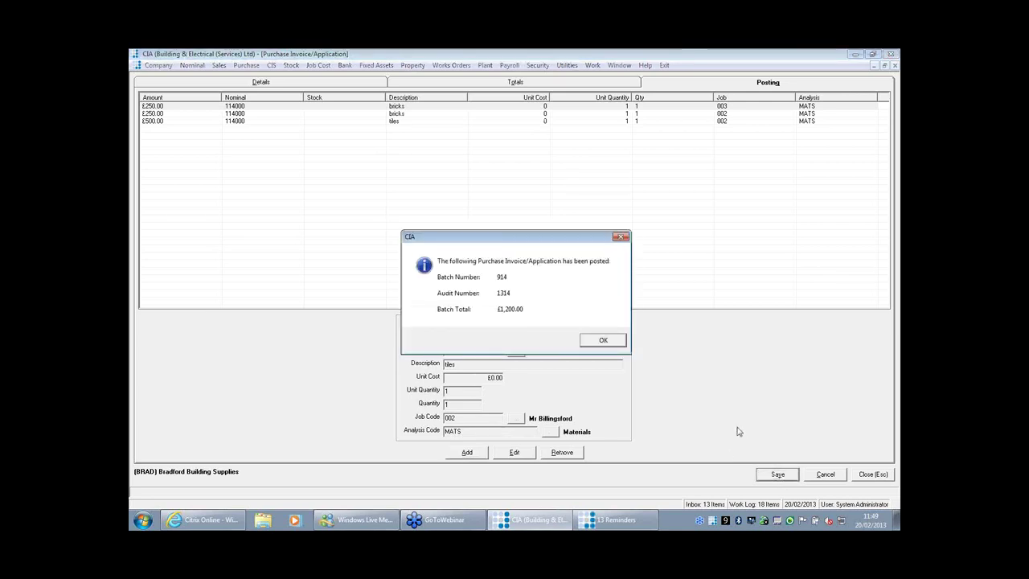
pyautogui.click(614, 344)
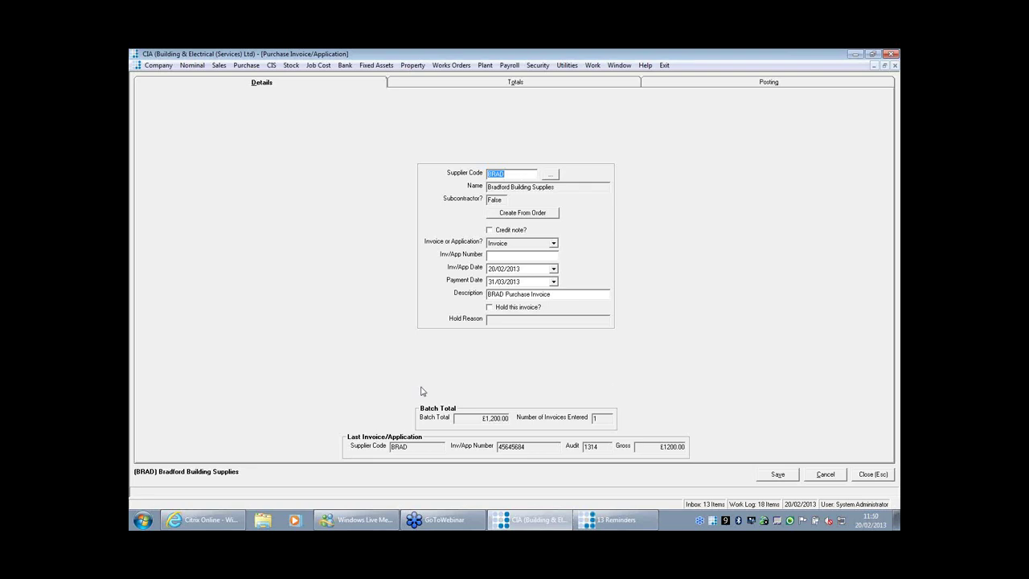
# Step: Enter supplier CIS4 as an invoice numbered 78687678 and move on to totals
pyautogui.write('cis4')
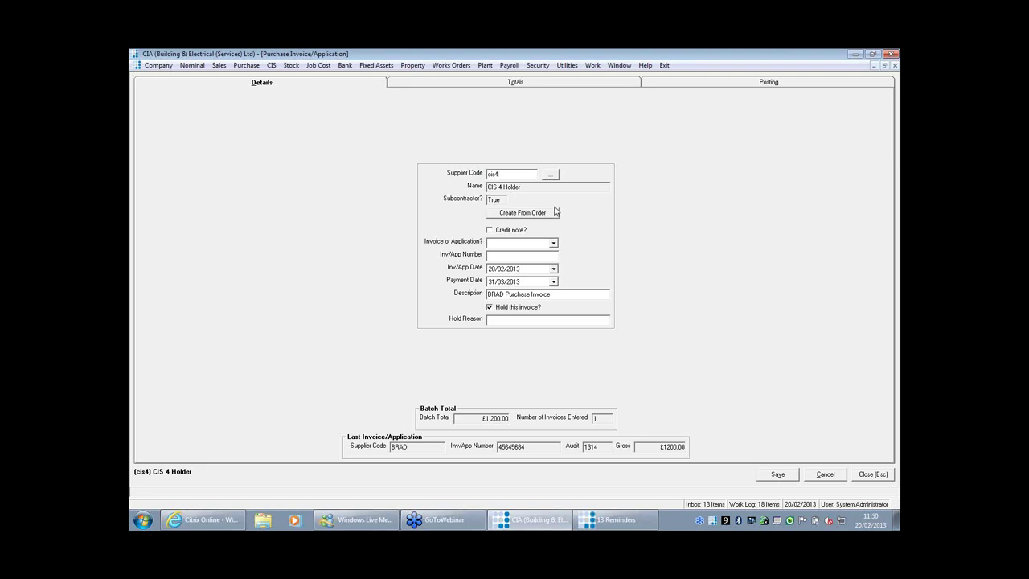
pyautogui.press('Tab')
pyautogui.press('Tab')
pyautogui.press('Tab')
pyautogui.press('Tab')
pyautogui.press('Down')
pyautogui.write('78687678')
pyautogui.press('Tab')
pyautogui.press('Tab')
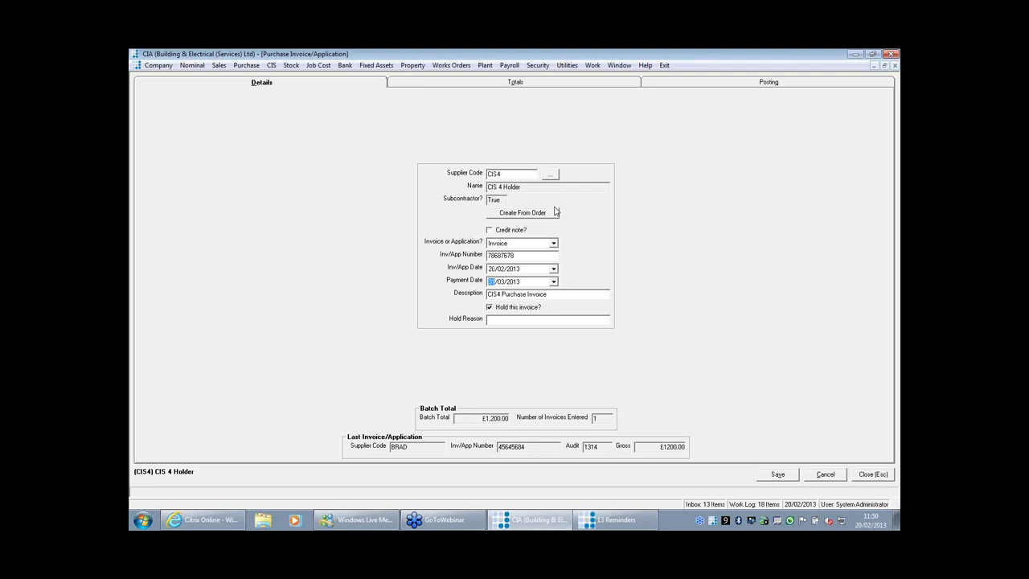
pyautogui.press('Tab')
pyautogui.press('Tab')
pyautogui.press('Tab')
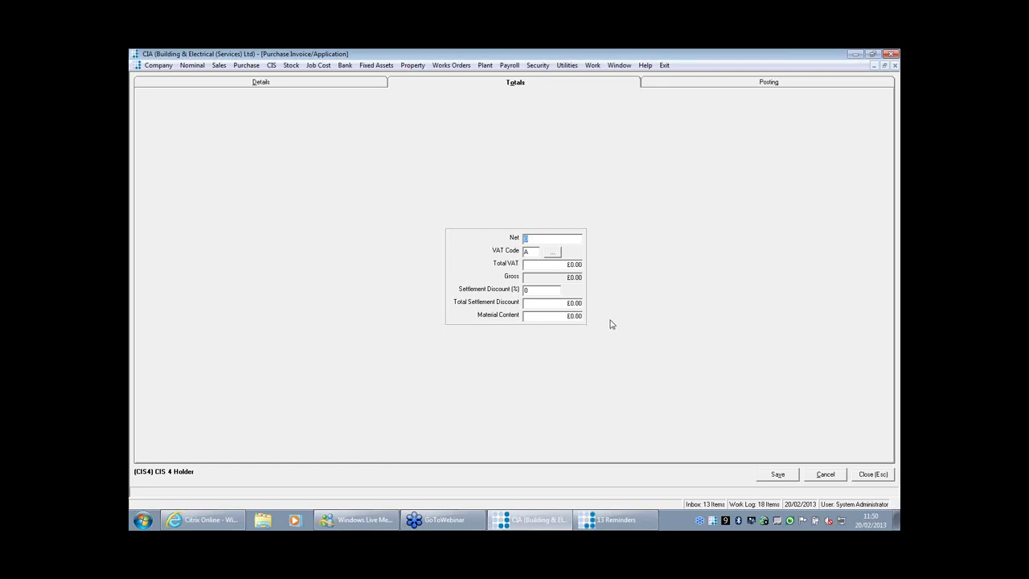
# Step: Set the CIS4 invoice net to 560 and material content to 10, and remove its hold
pyautogui.write('560')
pyautogui.press('Tab')
pyautogui.press('Tab')
pyautogui.press('Tab')
pyautogui.press('Tab')
pyautogui.press('Tab')
pyautogui.press('Tab')
pyautogui.write('10')
pyautogui.click(303, 87)
pyautogui.click(489, 307)
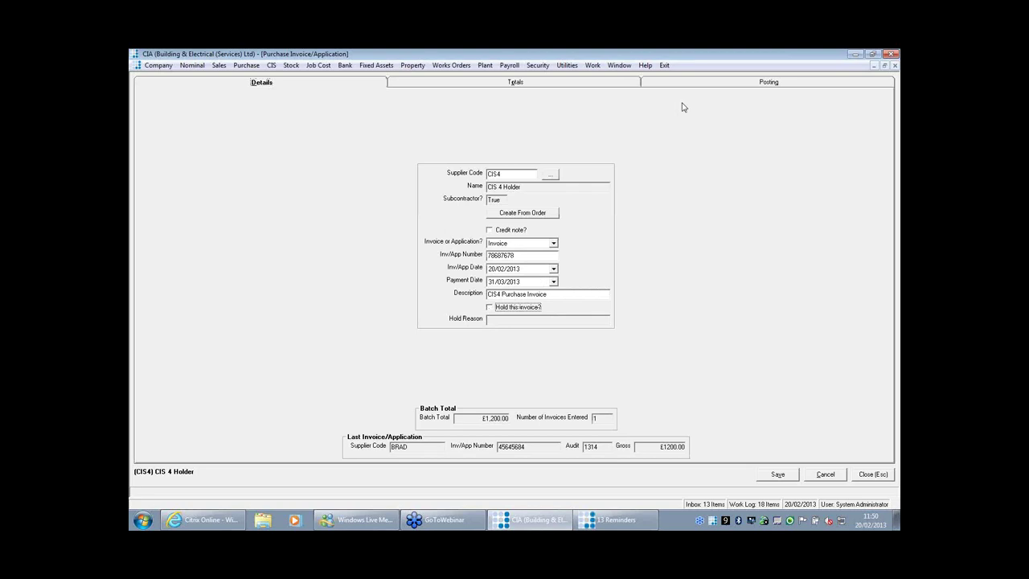
# Step: Post the CIS4 invoice with a £560 line to job 003, analysis code SUB
pyautogui.click(680, 84)
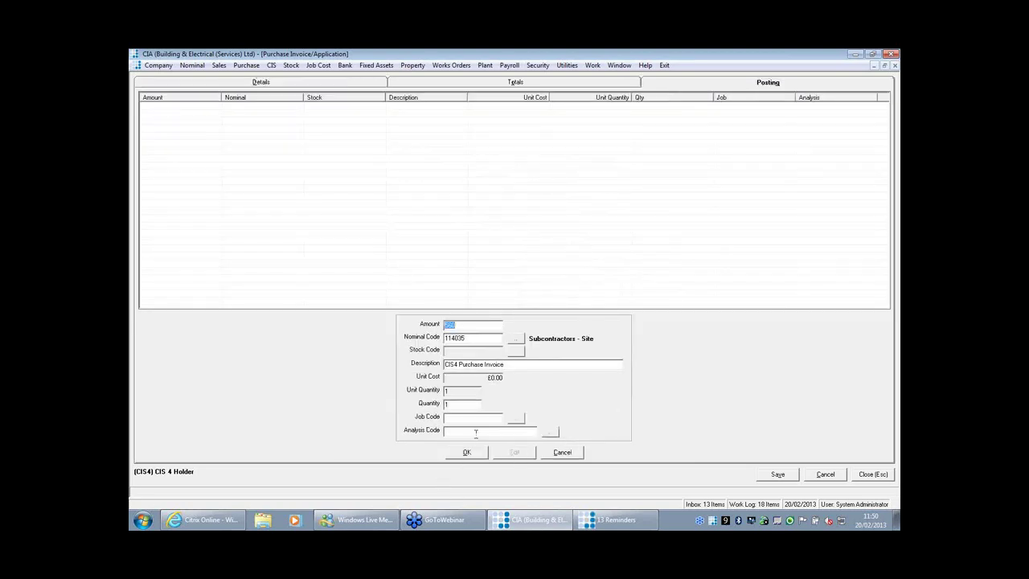
pyautogui.press('Tab')
pyautogui.press('Tab')
pyautogui.press('Tab')
pyautogui.press('Tab')
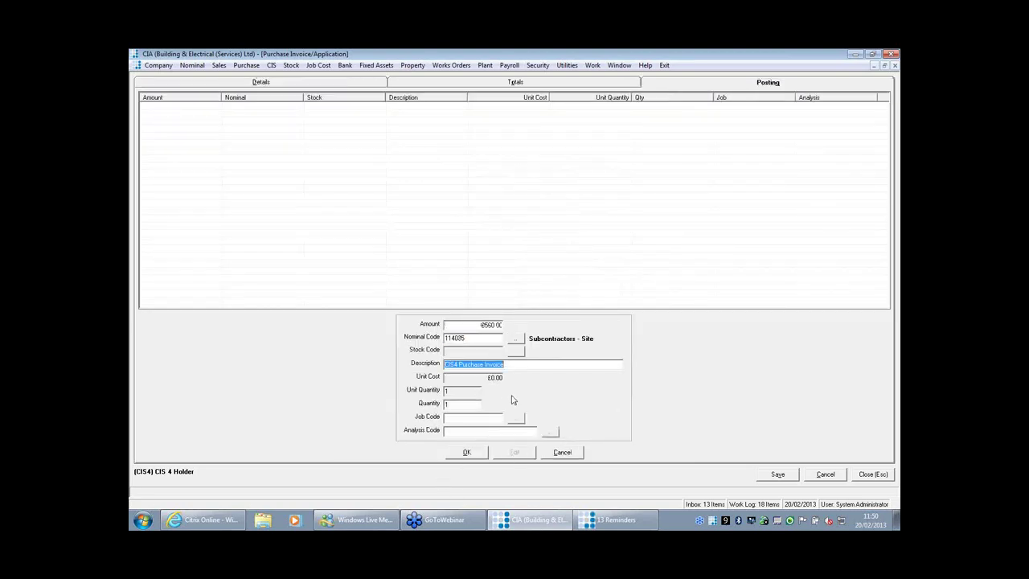
pyautogui.hotkey('shift', 'Tab')
pyautogui.click(477, 419)
pyautogui.write('003')
pyautogui.press('Tab')
pyautogui.write('sub')
pyautogui.click(475, 453)
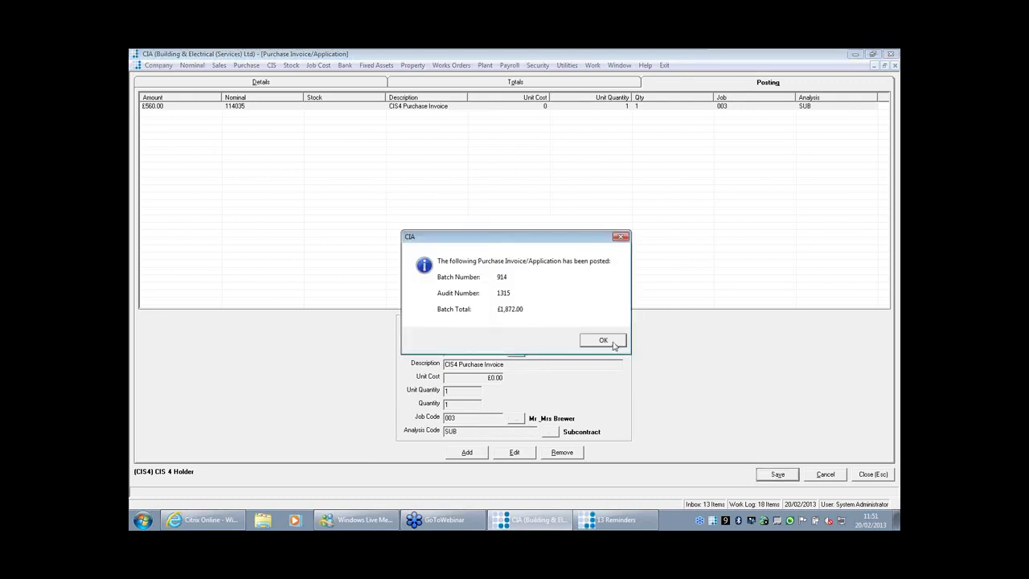
pyautogui.click(603, 340)
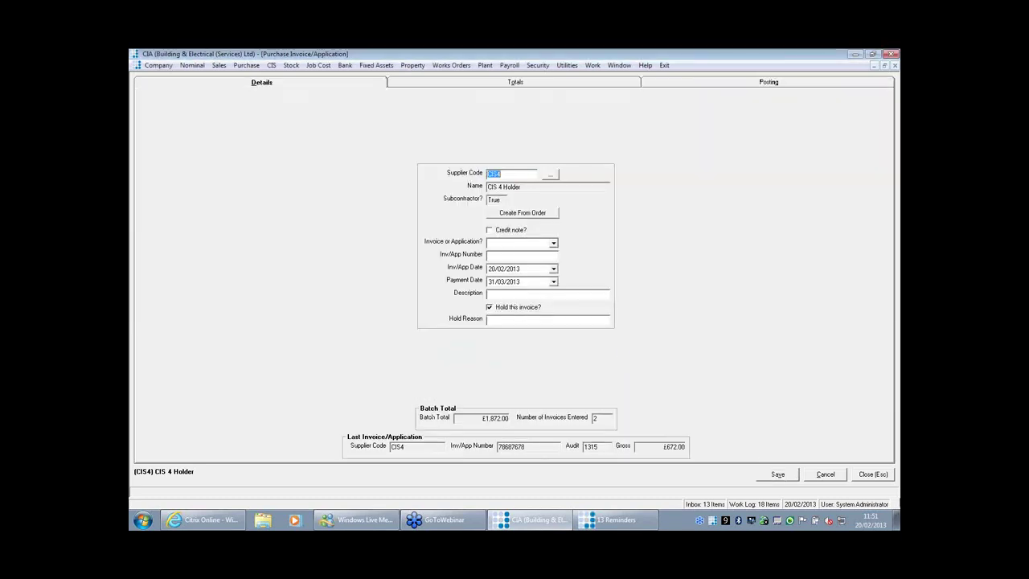
# Step: Close the purchase invoice form and open the Payments Due List report
pyautogui.click(867, 477)
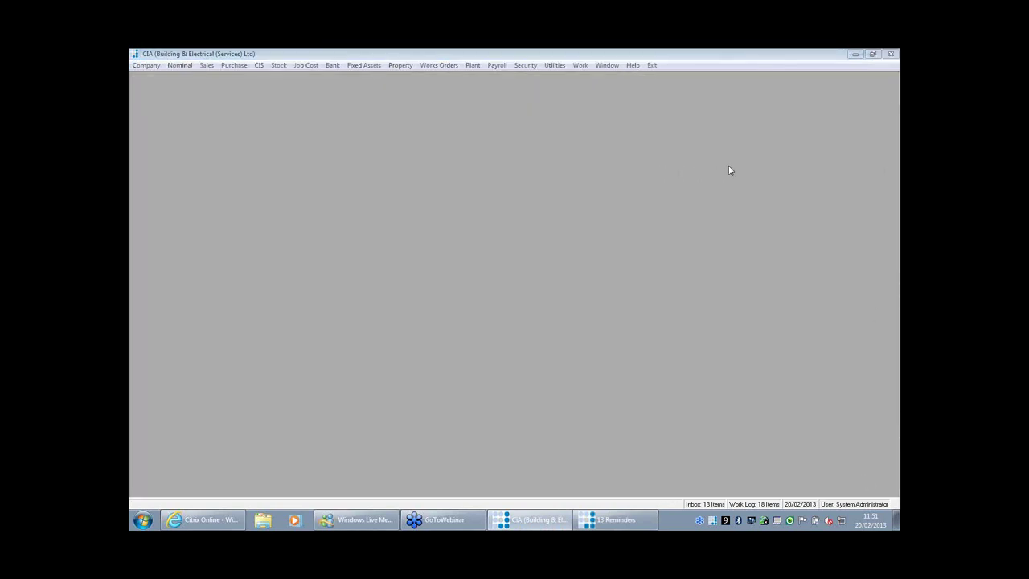
pyautogui.click(234, 65)
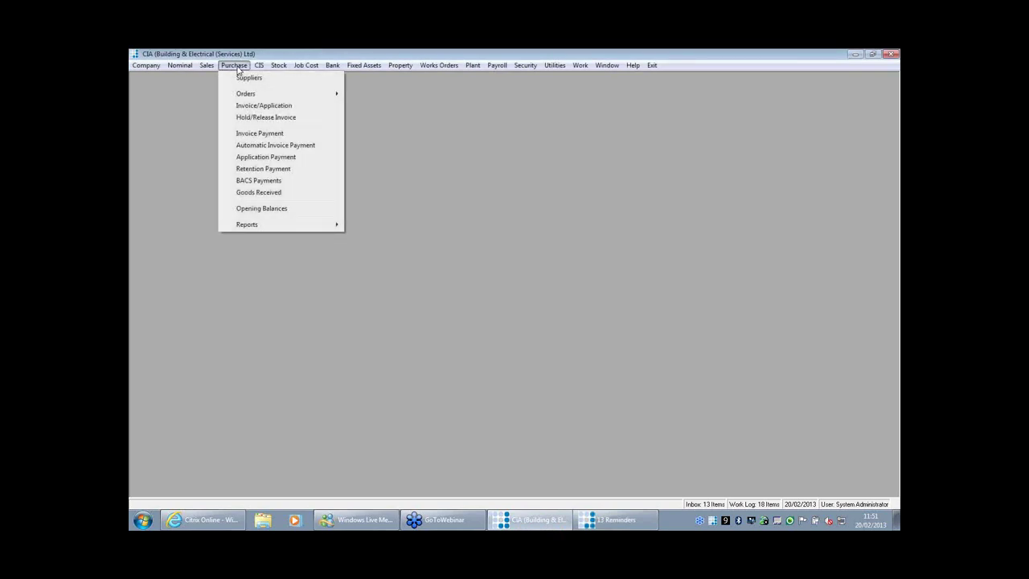
pyautogui.moveTo(253, 226)
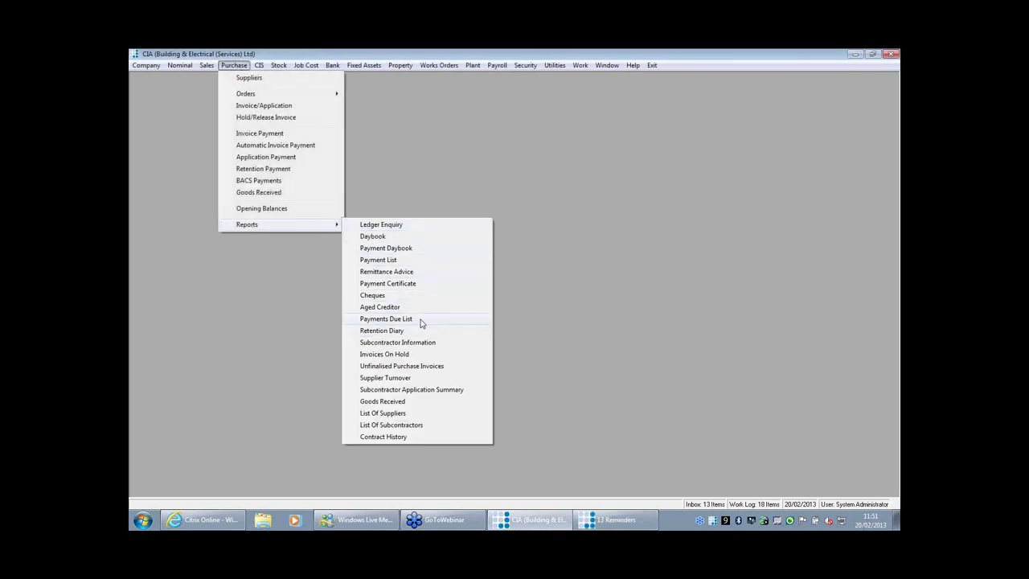
pyautogui.click(386, 319)
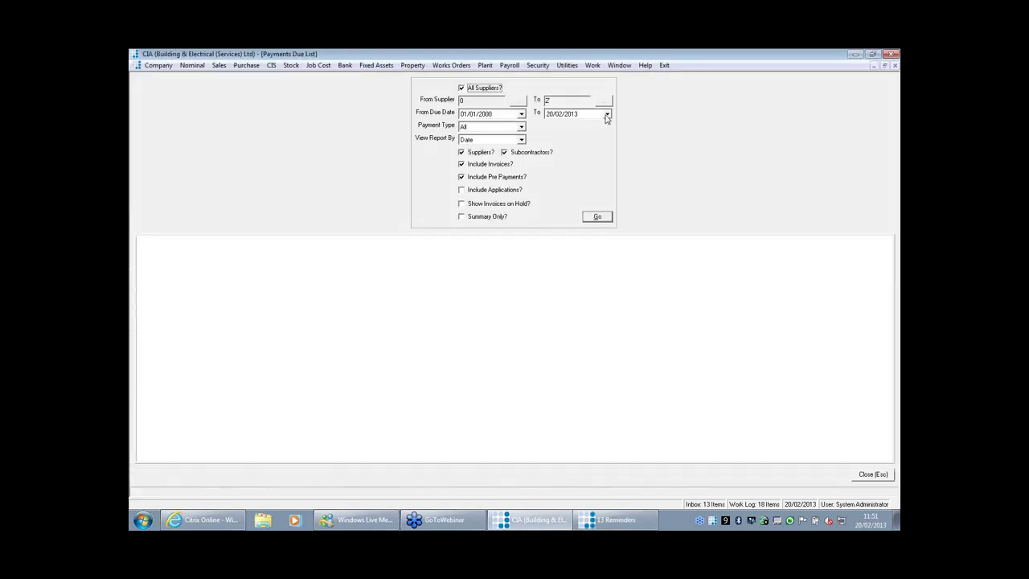
# Step: Set the end due date to 28/02/2013 and generate the report for all suppliers
pyautogui.click(607, 113)
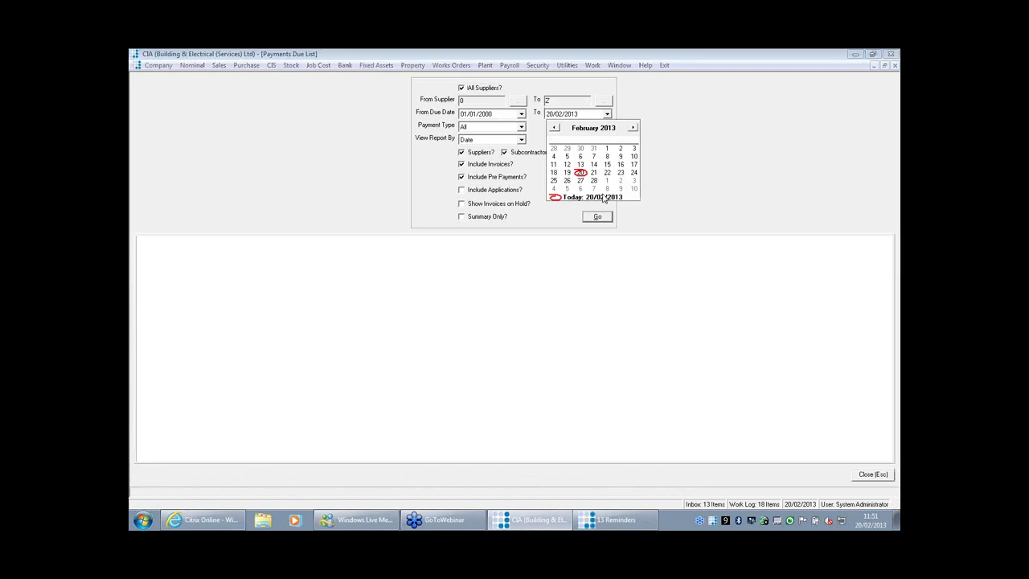
pyautogui.click(508, 172)
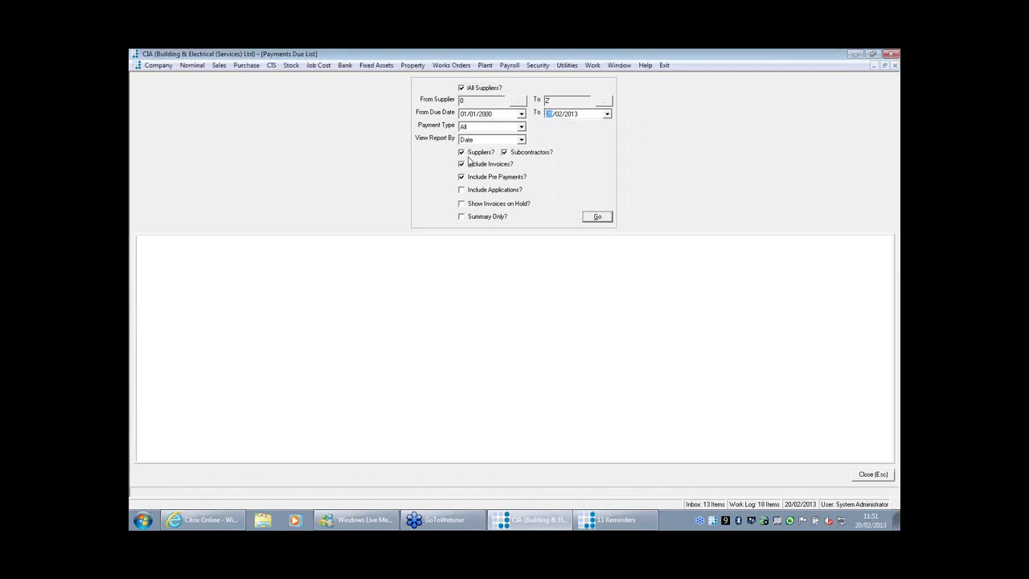
pyautogui.click(594, 218)
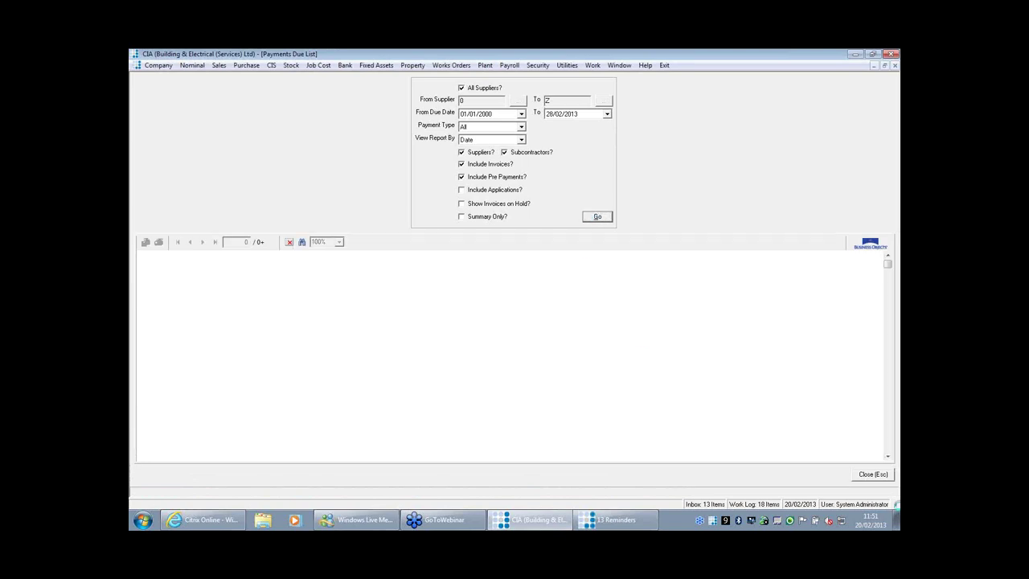
pyautogui.click(888, 455)
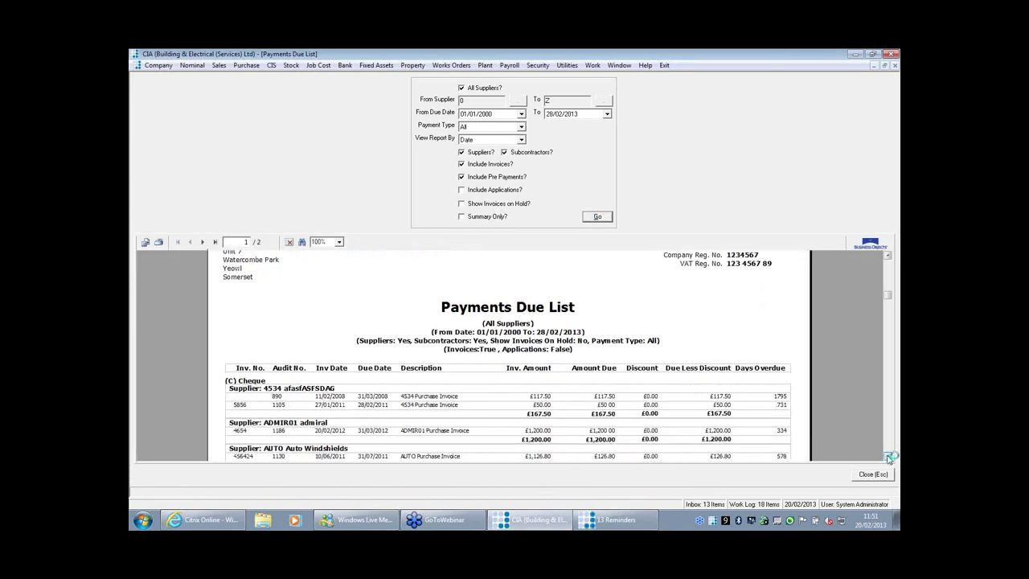
pyautogui.click(887, 456)
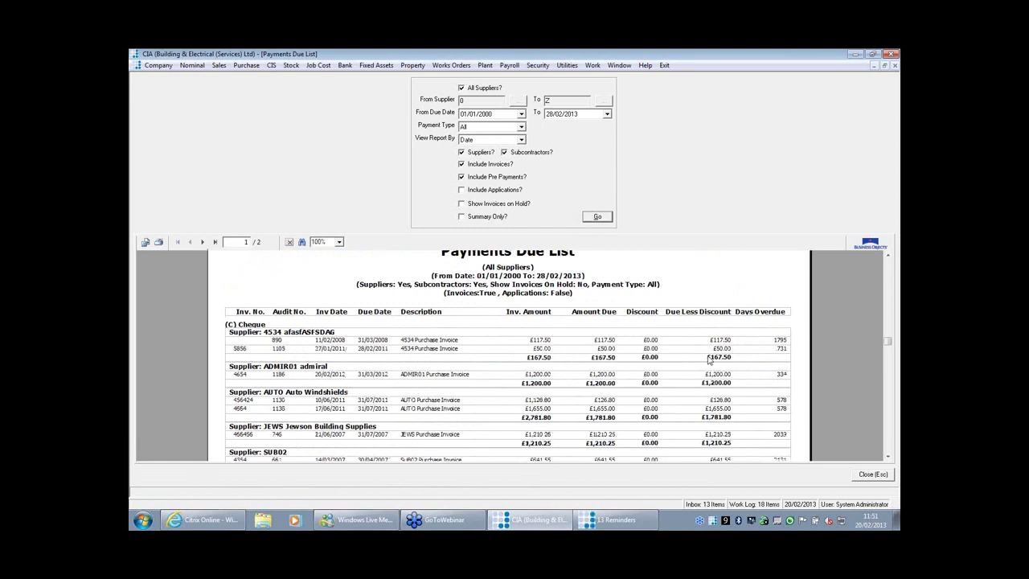
# Step: Close the Payments Due List and open supplier BRAD's invoices for payment
pyautogui.click(874, 474)
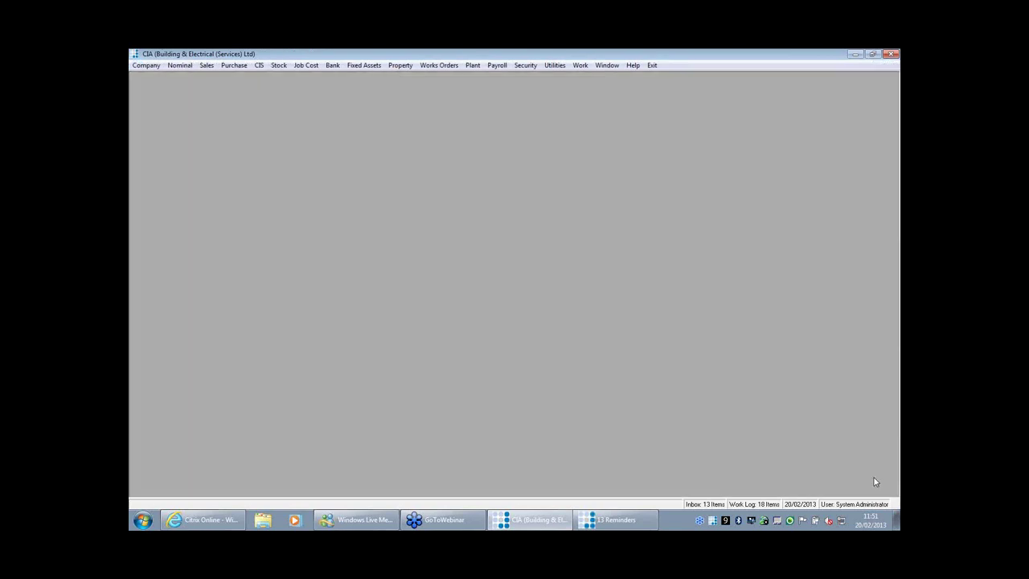
pyautogui.click(234, 65)
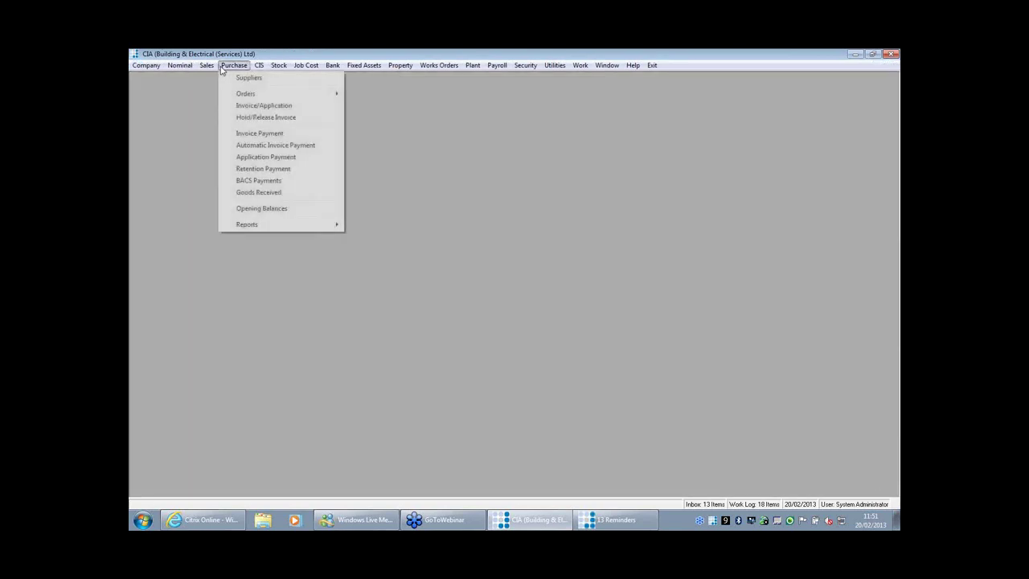
pyautogui.click(259, 134)
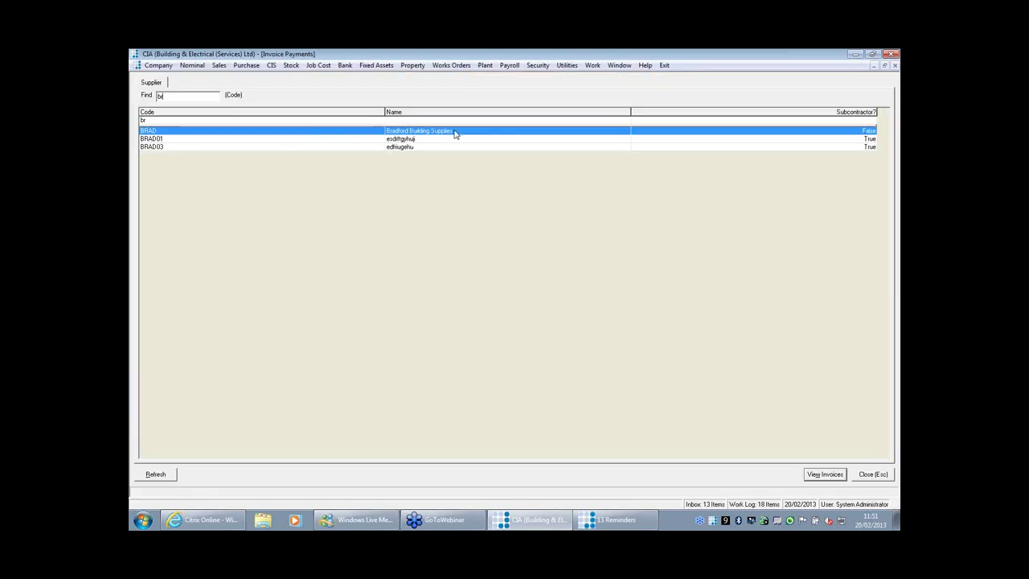
pyautogui.doubleClick(458, 130)
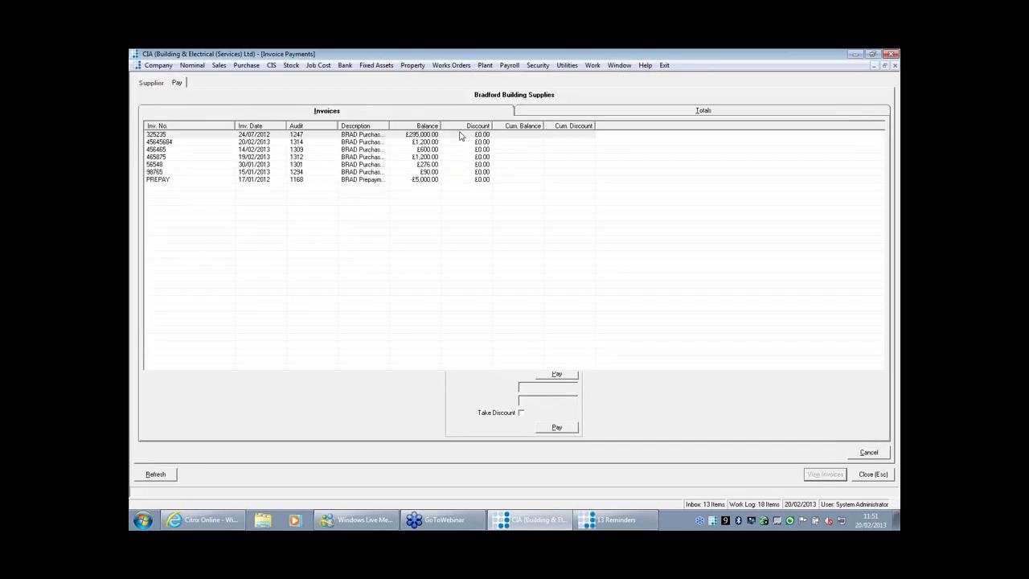
# Step: Pay Bradford Building Supplies' invoice 456465 in full
pyautogui.click(460, 142)
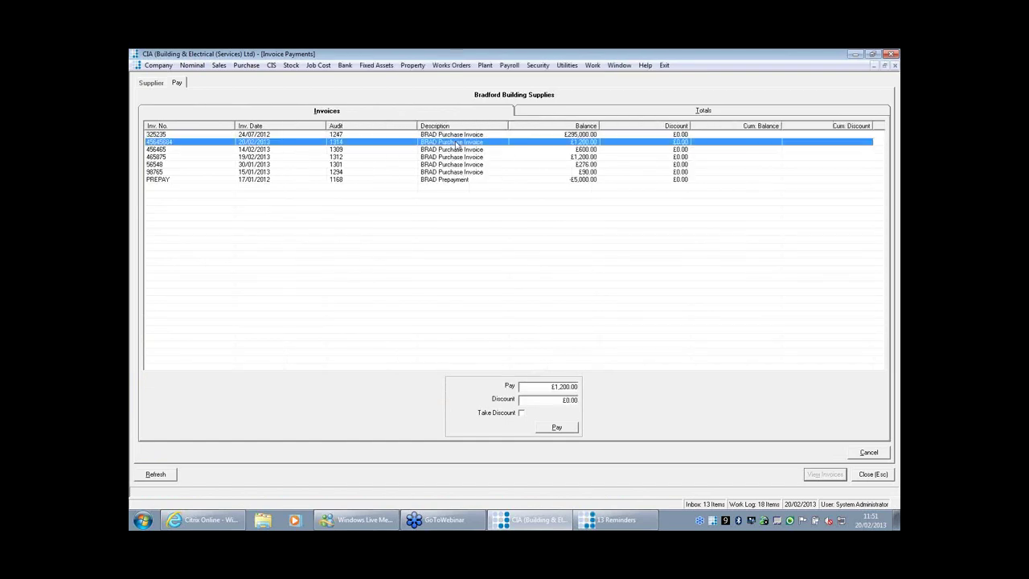
pyautogui.keyDown('ctrl'); pyautogui.click(466, 157); pyautogui.keyUp('ctrl')
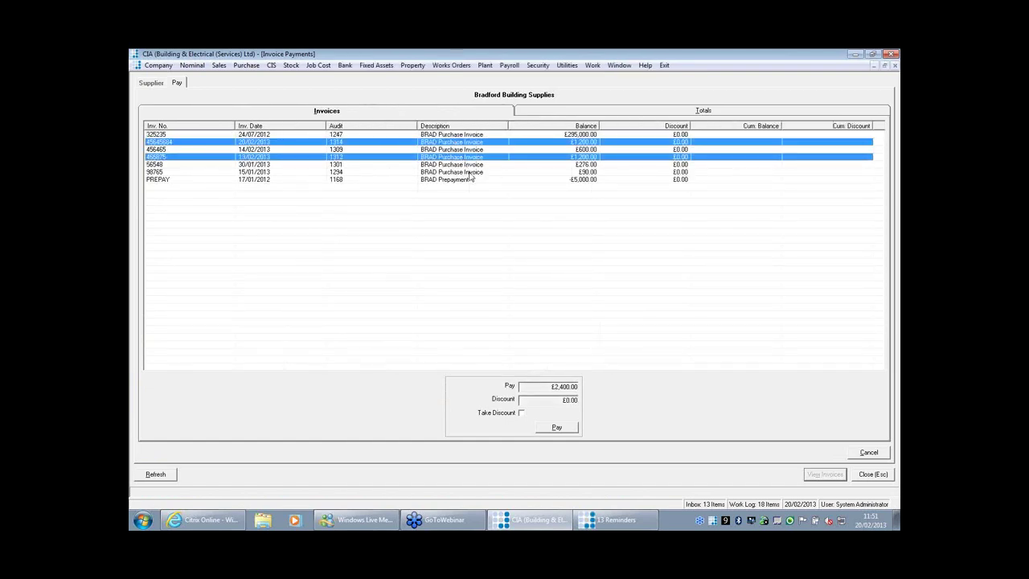
pyautogui.keyDown('ctrl'); pyautogui.click(470, 172); pyautogui.keyUp('ctrl')
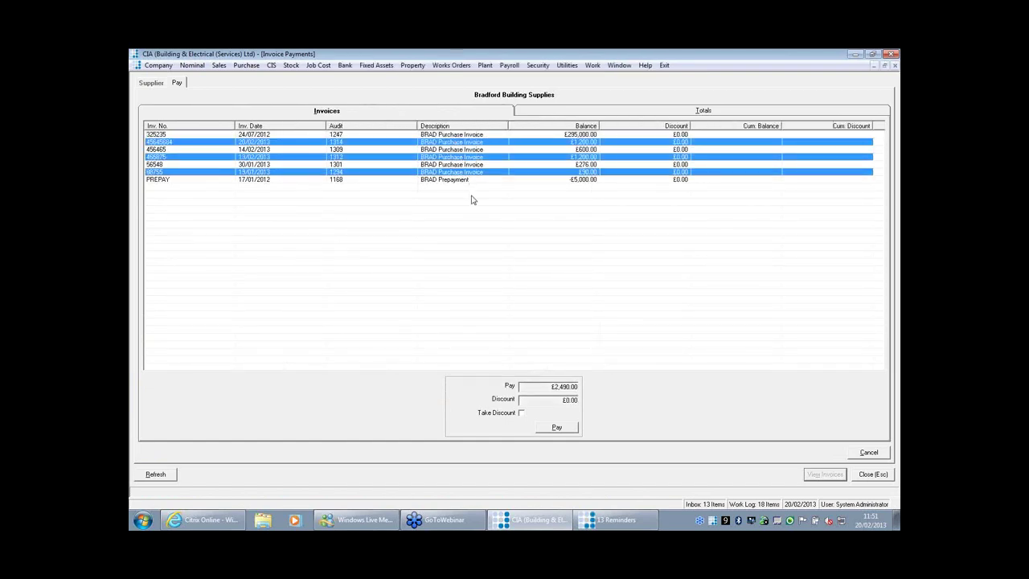
pyautogui.click(462, 145)
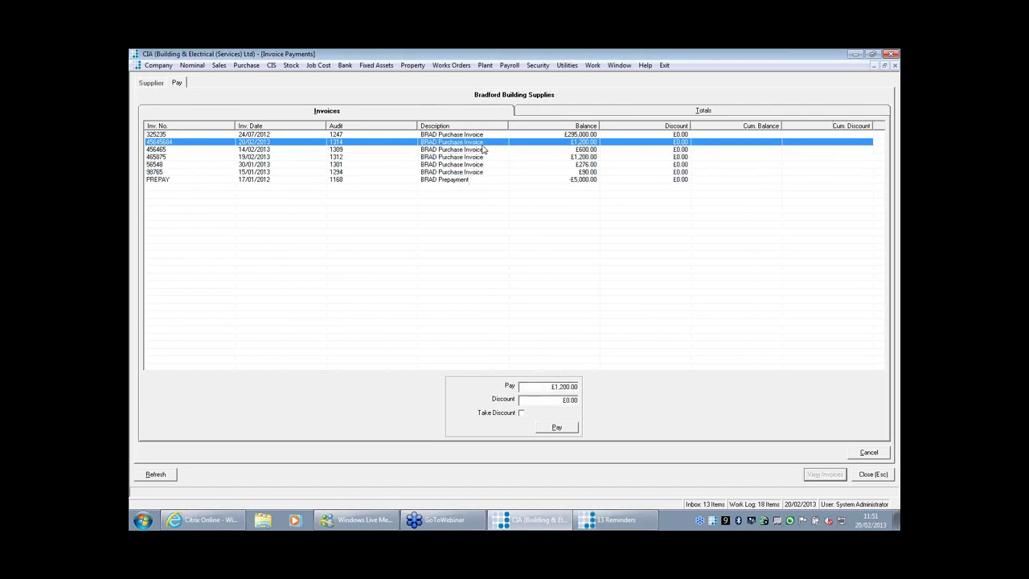
pyautogui.keyDown('shift'); pyautogui.click(478, 165); pyautogui.keyUp('shift')
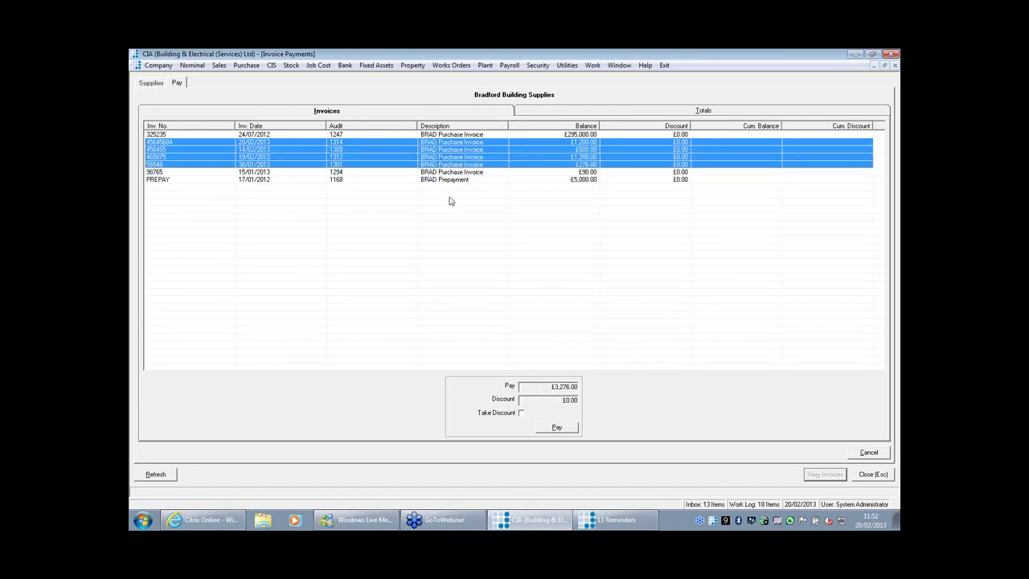
pyautogui.click(464, 149)
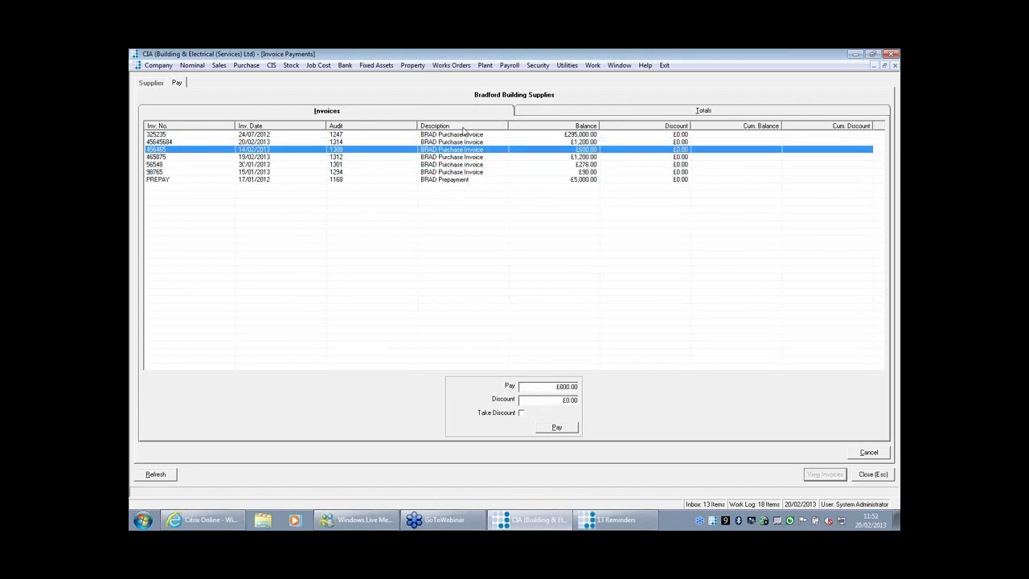
pyautogui.click(560, 429)
# Step: Pay £1,000 towards invoice 465875 and save the £1,600.00 BACS payment
pyautogui.click(454, 158)
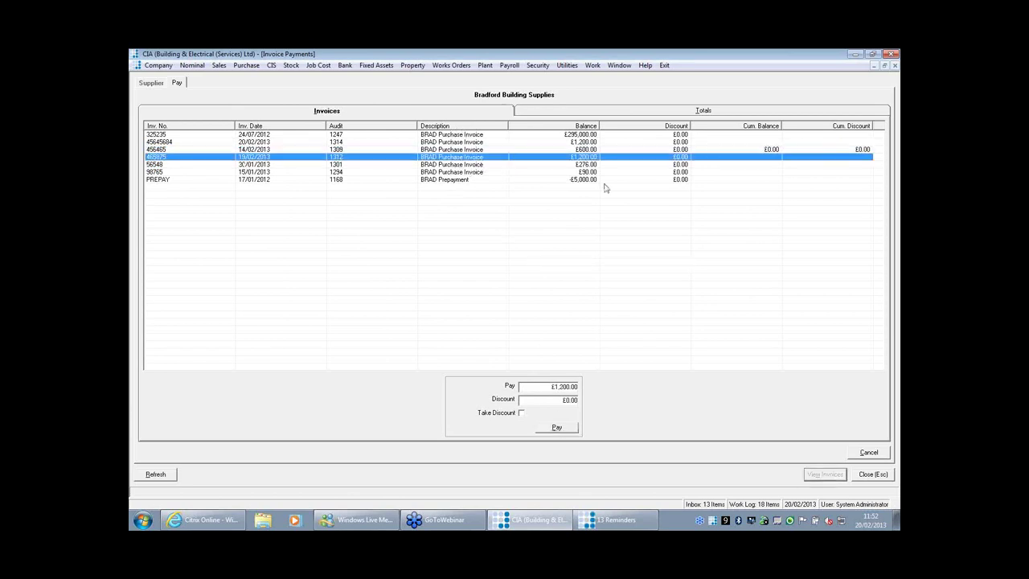
pyautogui.click(547, 386)
pyautogui.write('1000')
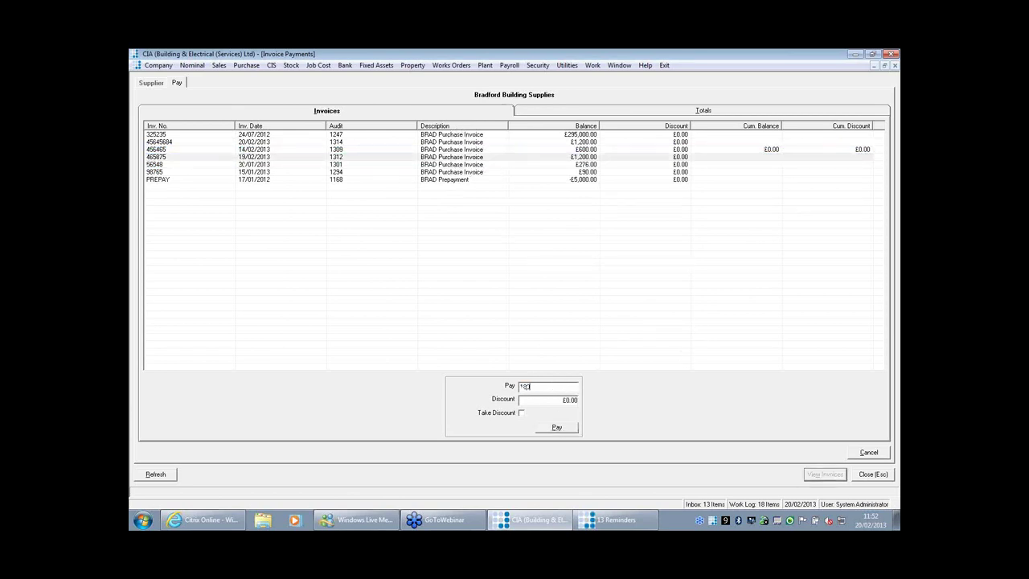
pyautogui.click(567, 428)
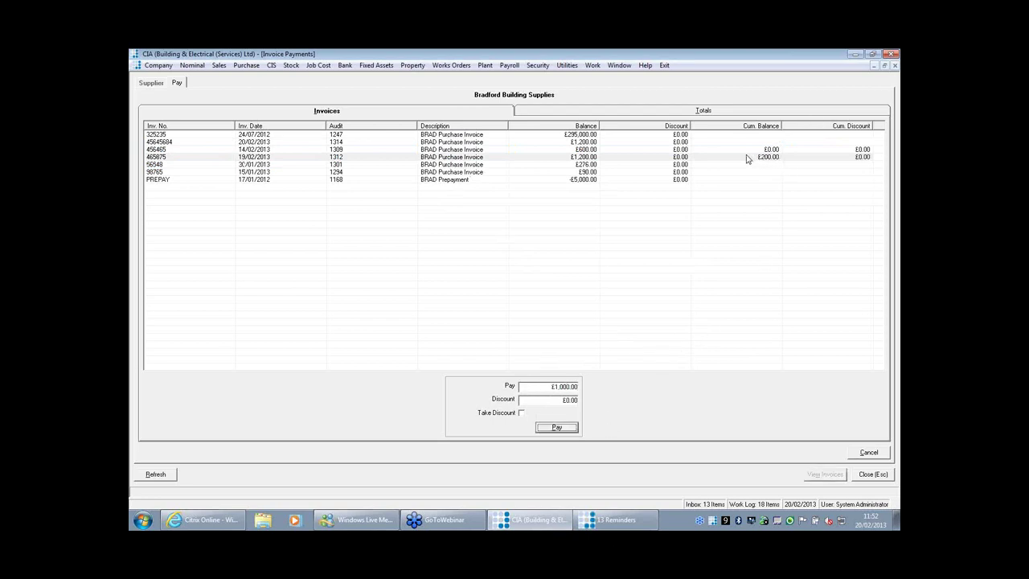
pyautogui.click(662, 112)
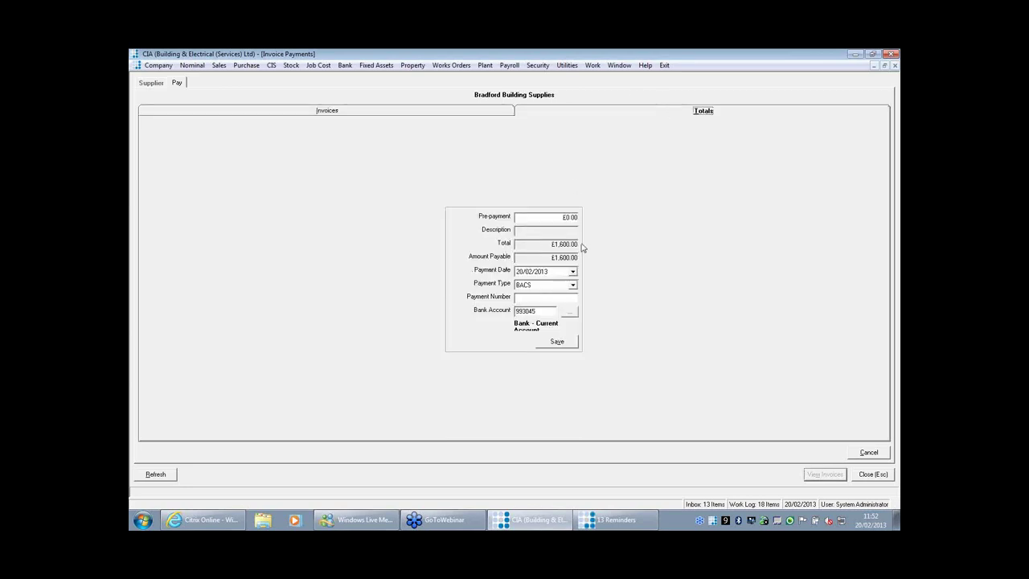
pyautogui.click(555, 344)
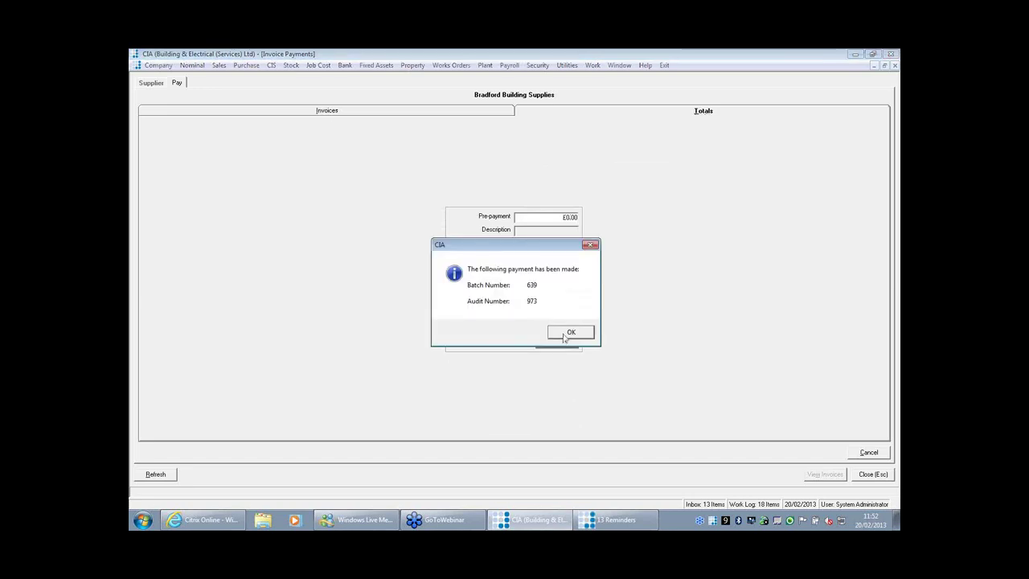
pyautogui.click(566, 337)
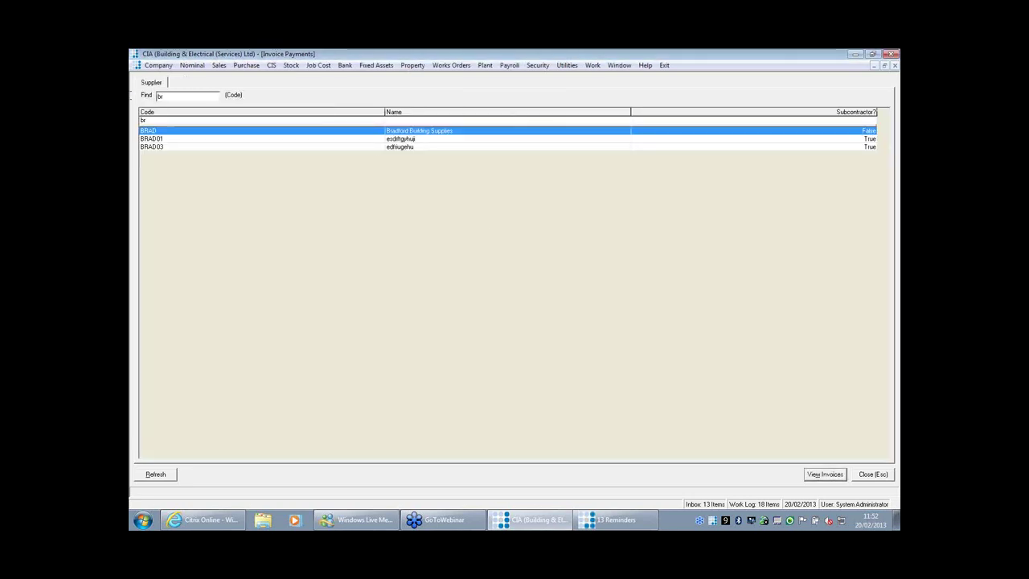
# Step: Pay CIS4 invoice 78687678 in full, saving a £574.48 BACS payment after deductions
pyautogui.write('ci')
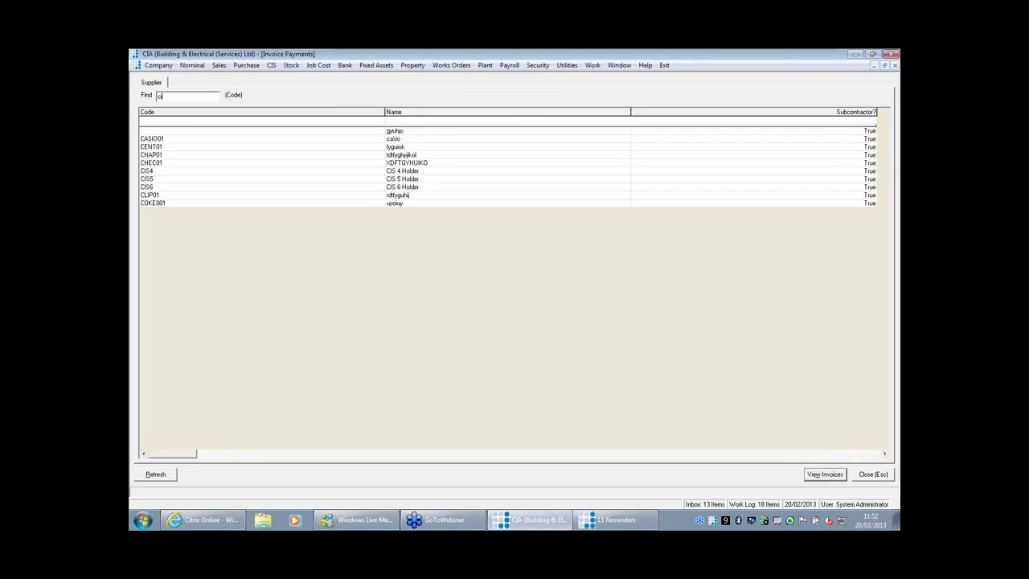
pyautogui.doubleClick(339, 131)
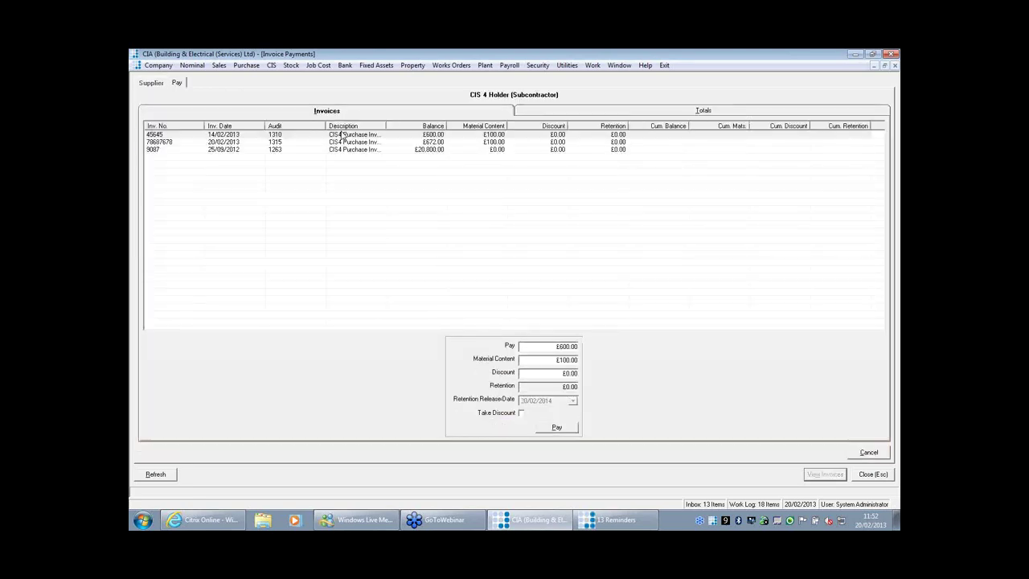
pyautogui.click(243, 142)
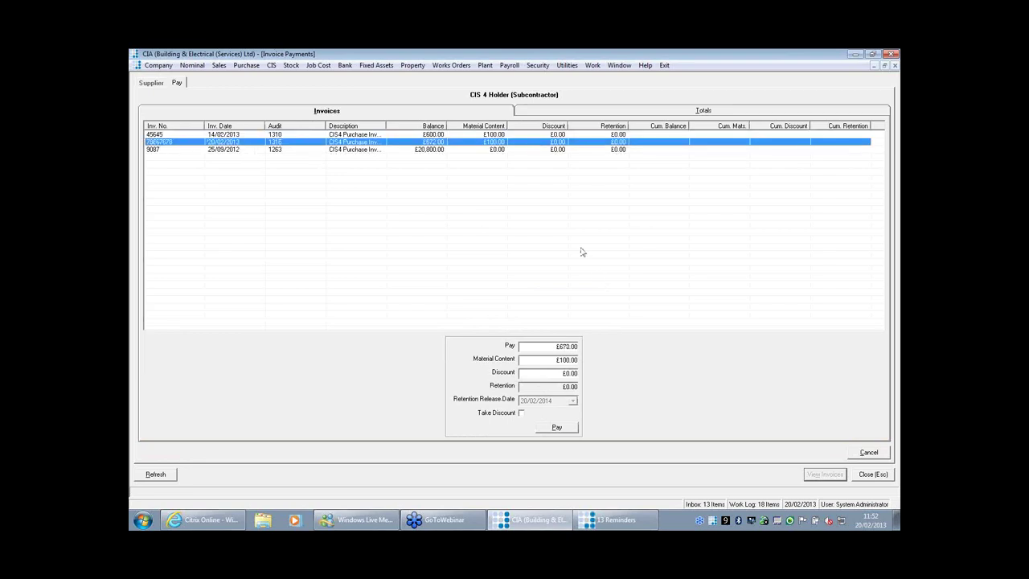
pyautogui.click(572, 430)
pyautogui.click(617, 112)
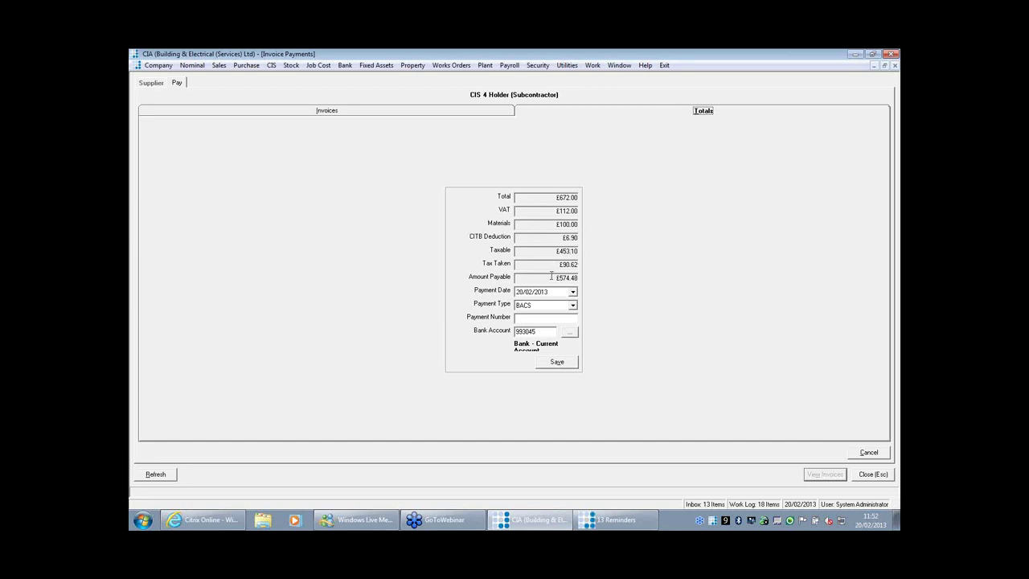
pyautogui.click(558, 363)
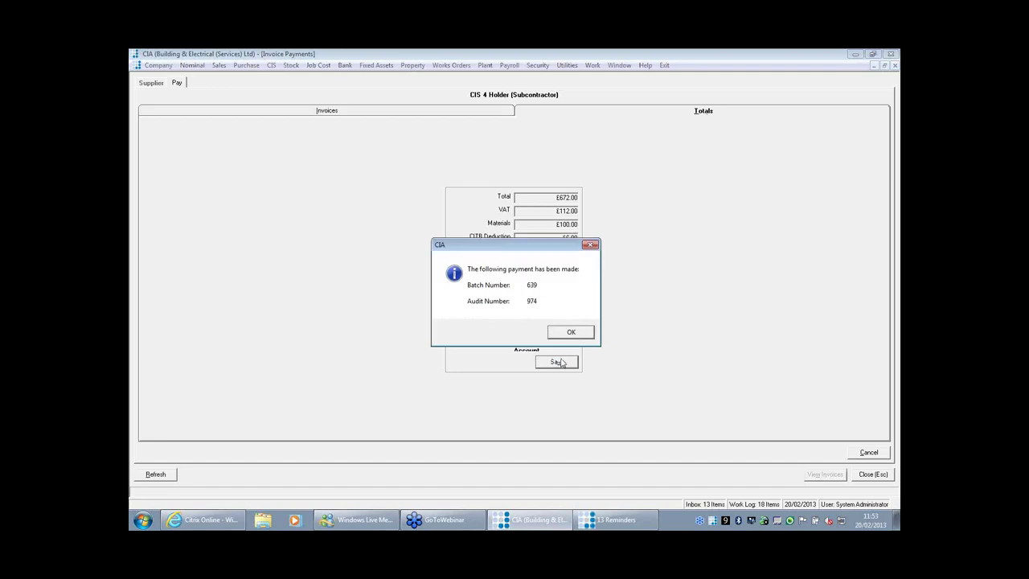
pyautogui.click(573, 337)
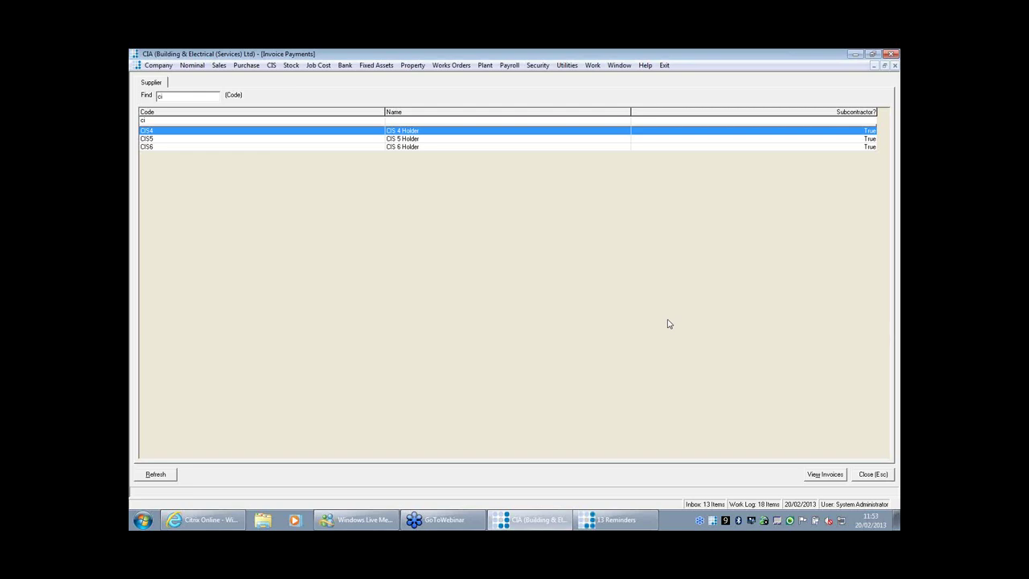
# Step: Close invoice payments without printing, bringing up batch 639's £2,174.48 Payment List
pyautogui.click(866, 476)
pyautogui.click(552, 321)
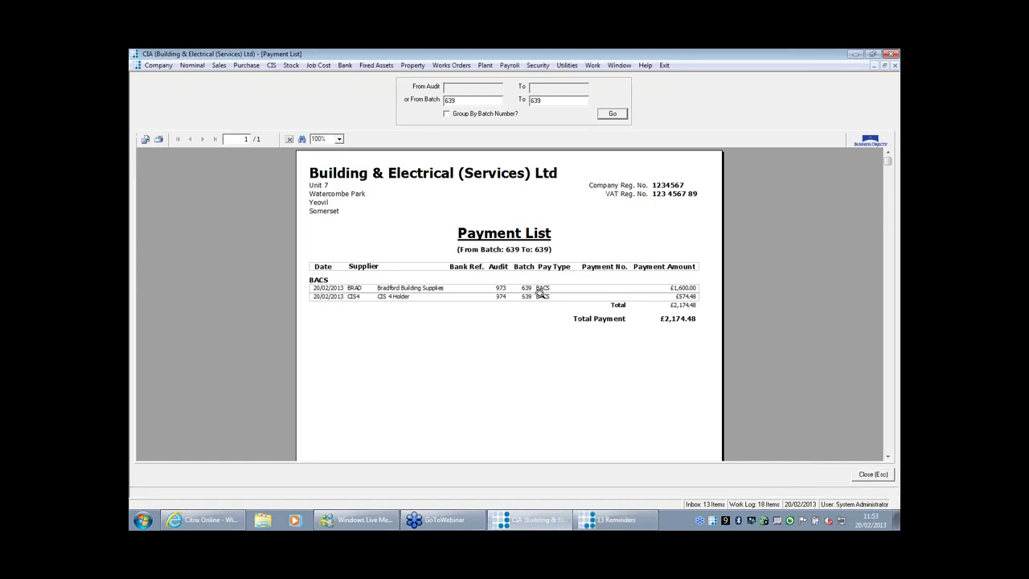
pyautogui.click(245, 65)
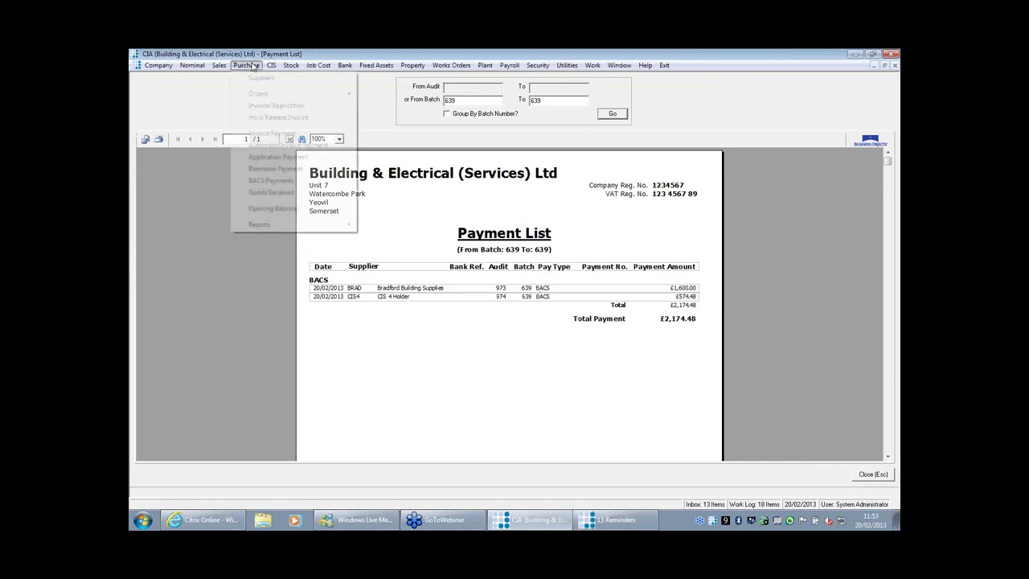
# Step: Generate Remittance Advices for batch 639 and view page 2 for CIS4's £574.48
pyautogui.moveTo(262, 225)
pyautogui.click(424, 271)
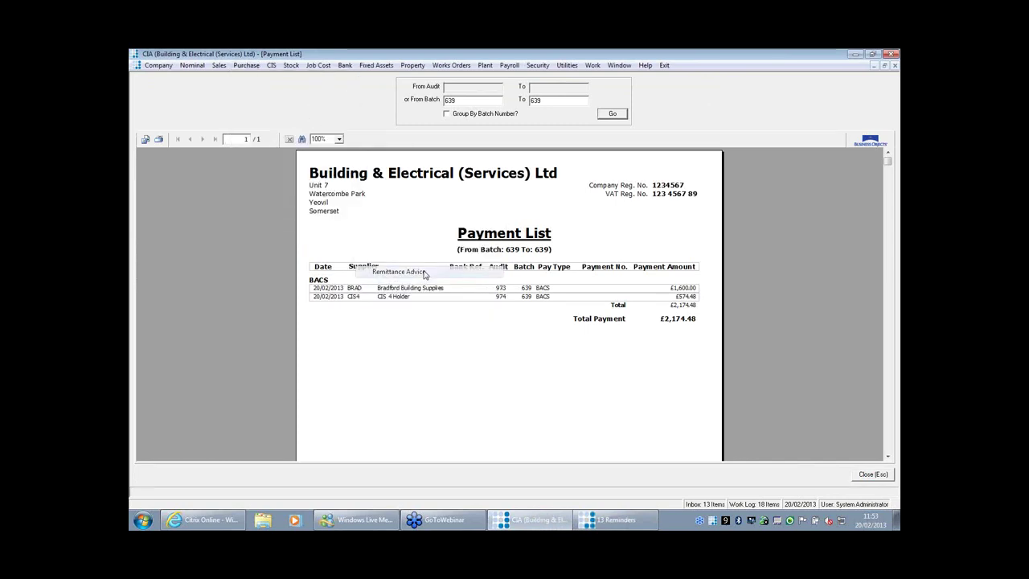
pyautogui.write('639')
pyautogui.click(611, 89)
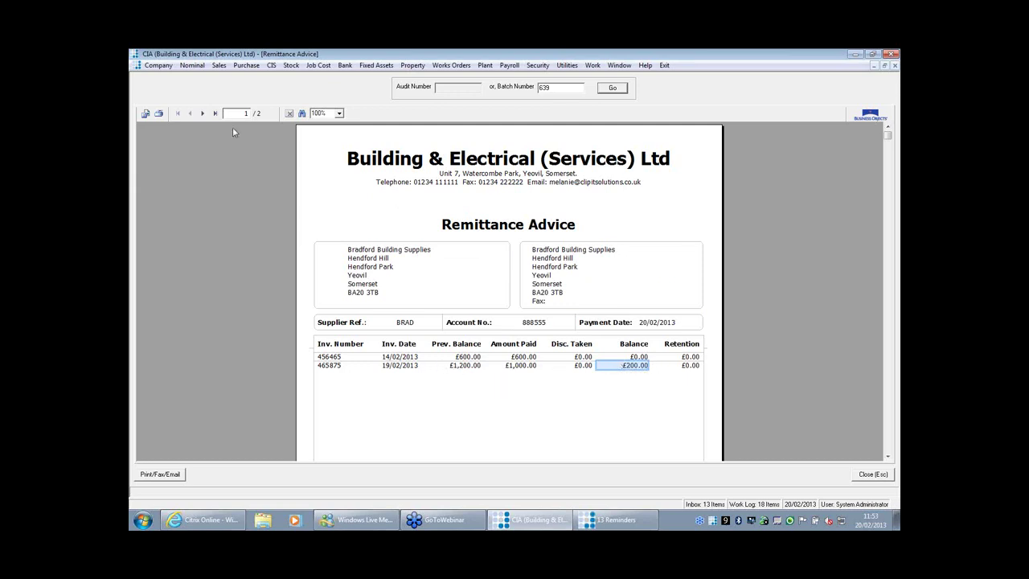
pyautogui.click(203, 114)
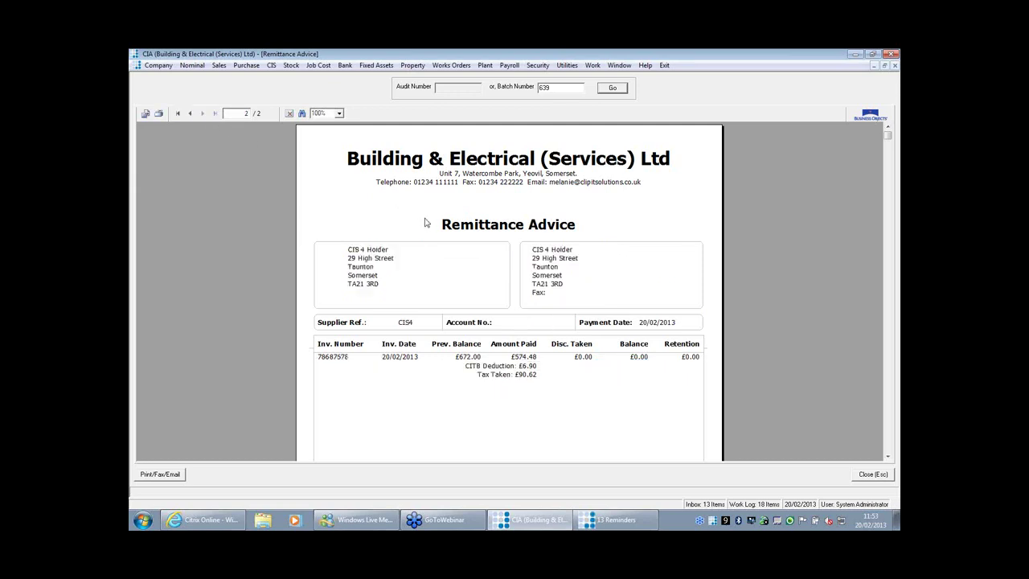
pyautogui.click(533, 375)
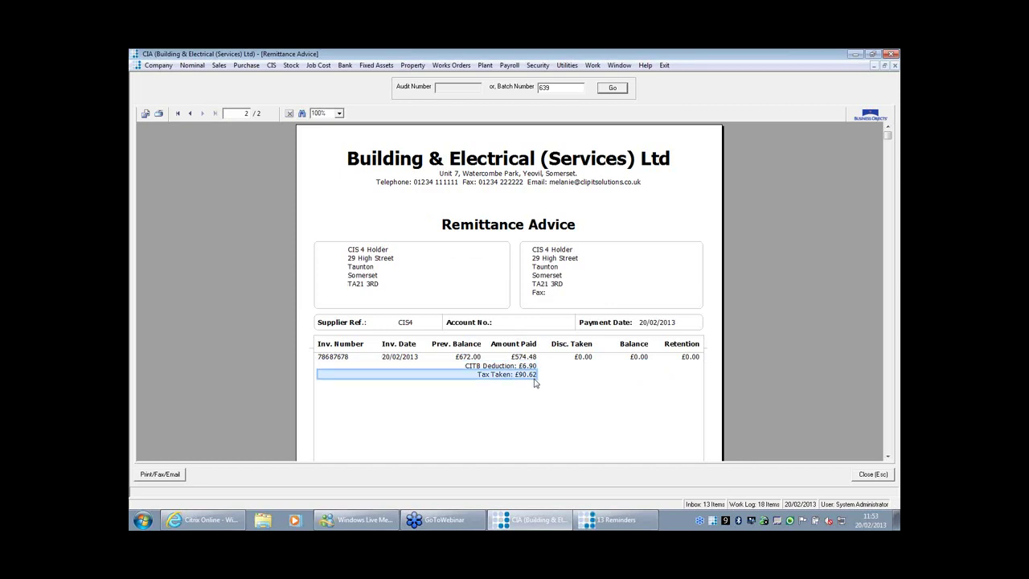